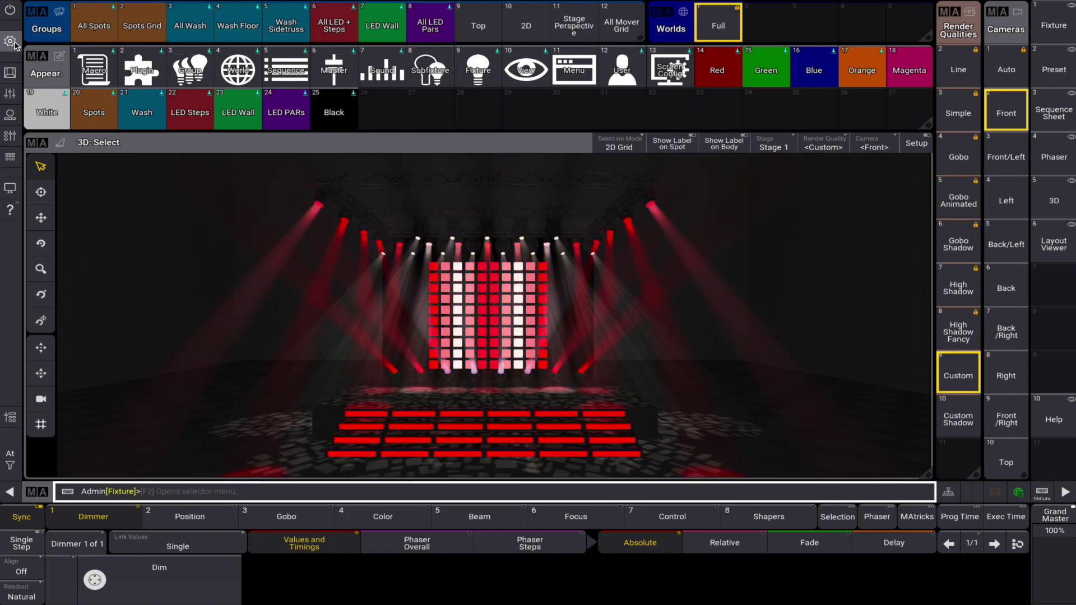
Open the Profiles table in Settings > User Configuration
{"action": "left_click", "coordinate": [11, 42]}
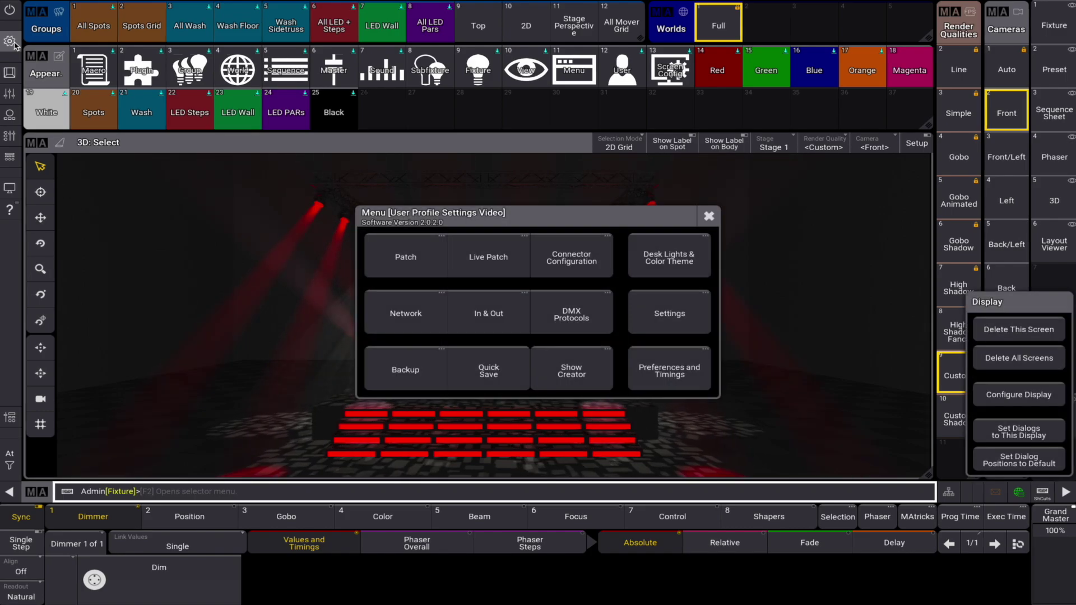
{"action": "left_click", "coordinate": [667, 299]}
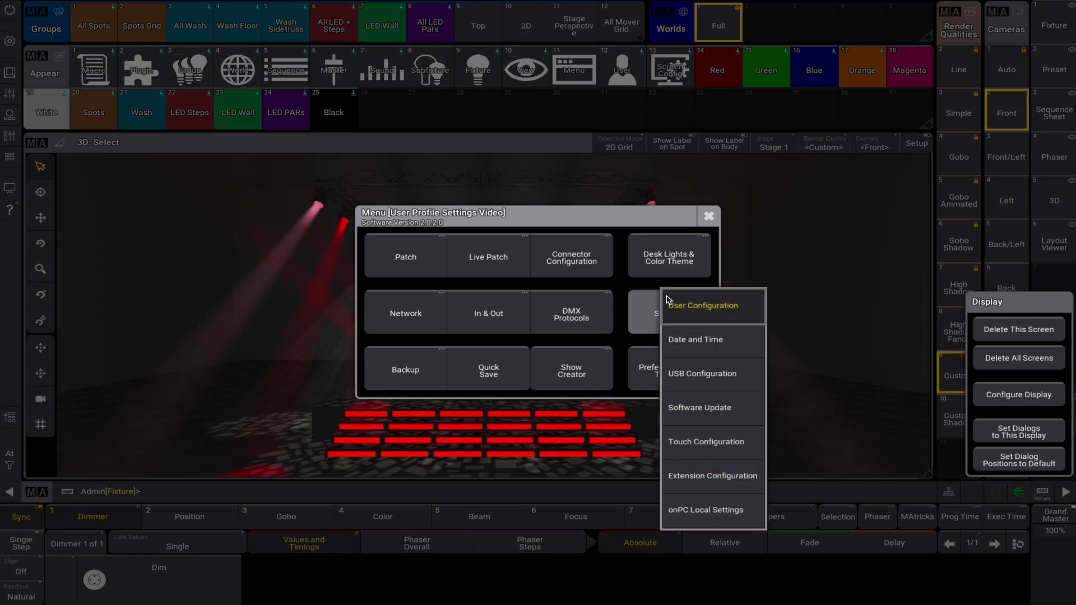
{"action": "left_click", "coordinate": [684, 305]}
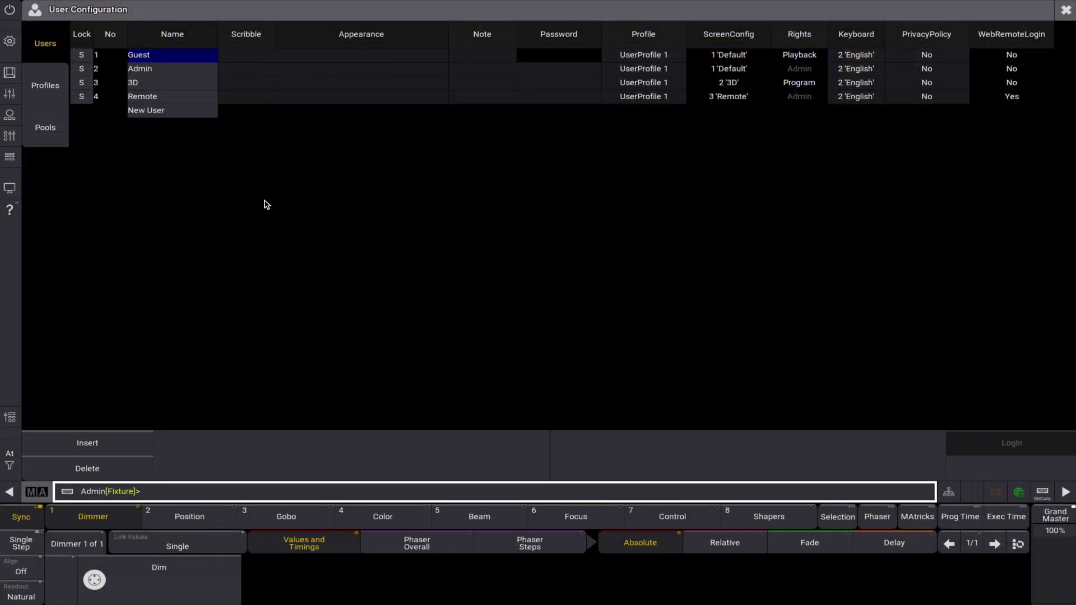
{"action": "left_click", "coordinate": [63, 88]}
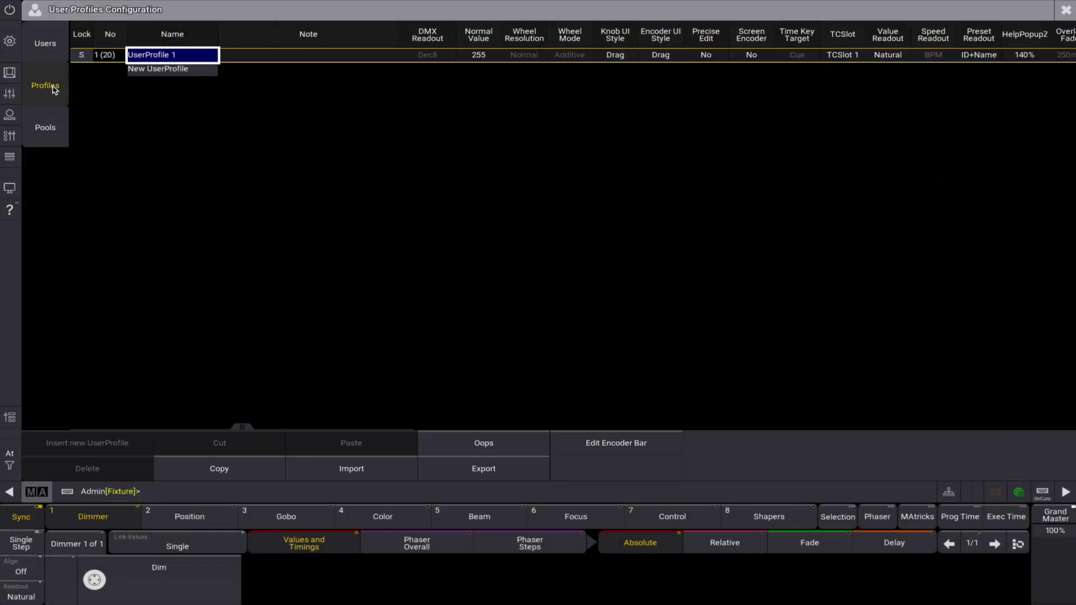
Rename UserProfile 1 to a singer's name and add a short note saying it isn't her
{"action": "left_click", "coordinate": [200, 59]}
{"action": "type", "text": "Billie"}
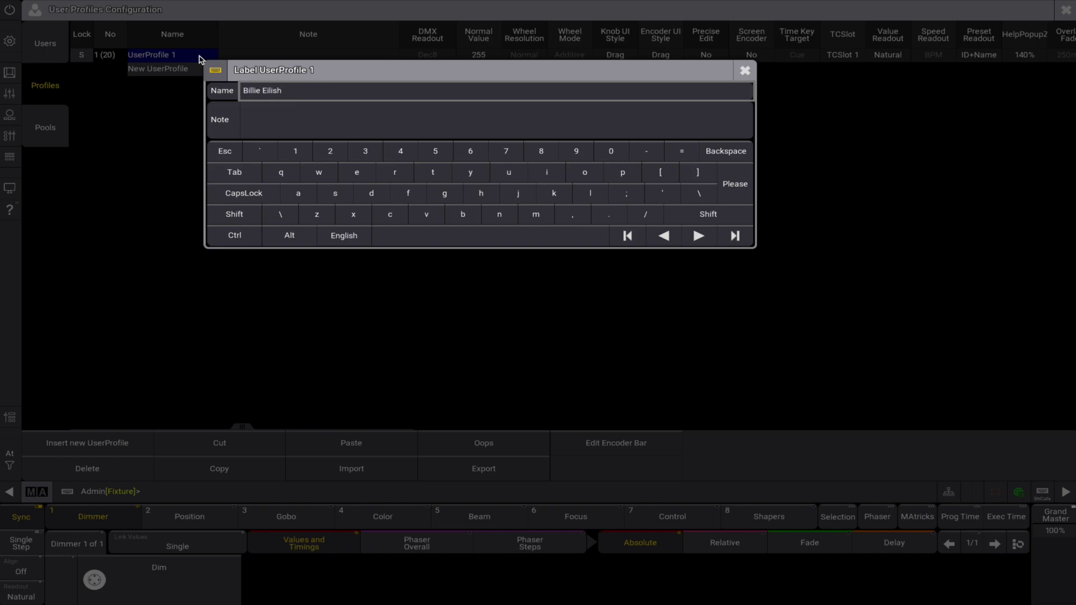
{"action": "type", "text": " Eilish"}
{"action": "key", "text": "Return"}
{"action": "left_click", "coordinate": [264, 56]}
{"action": "left_click", "coordinate": [263, 58]}
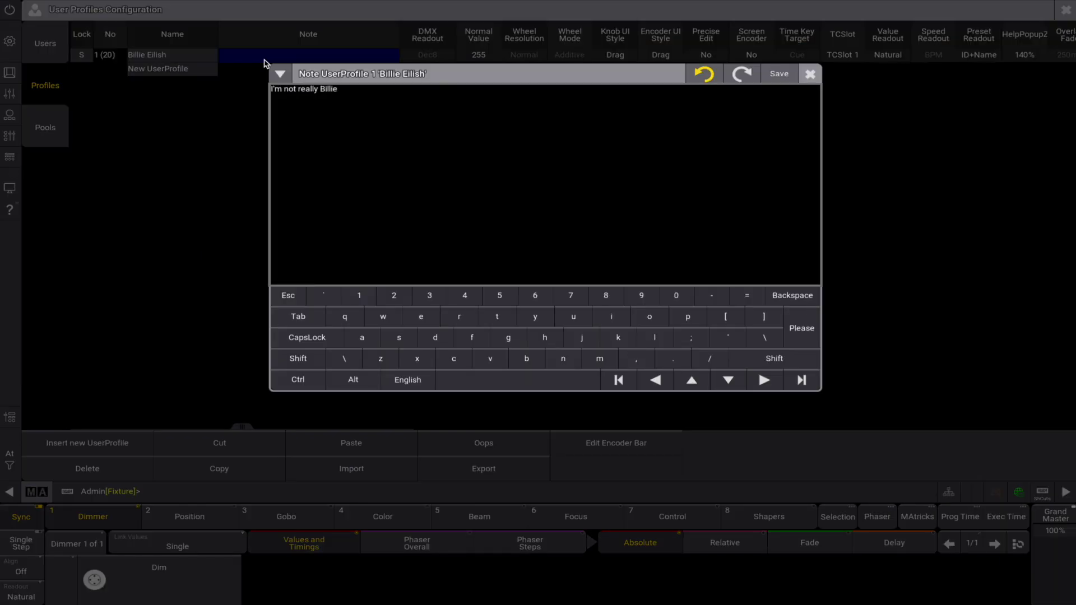
{"action": "key", "text": "Return"}
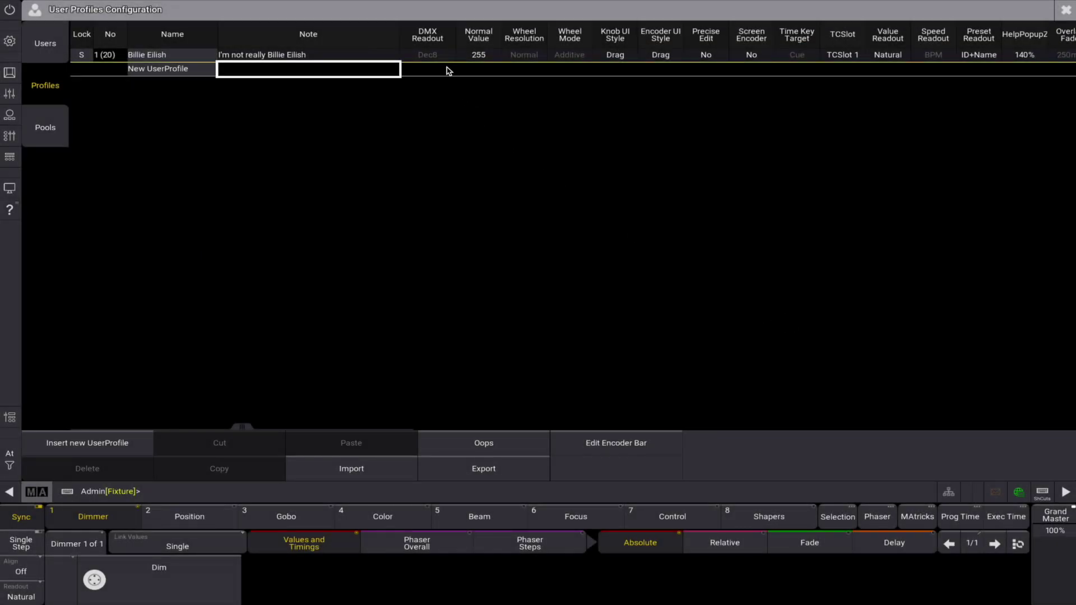
{"action": "left_click", "coordinate": [437, 56]}
{"action": "left_click", "coordinate": [439, 56]}
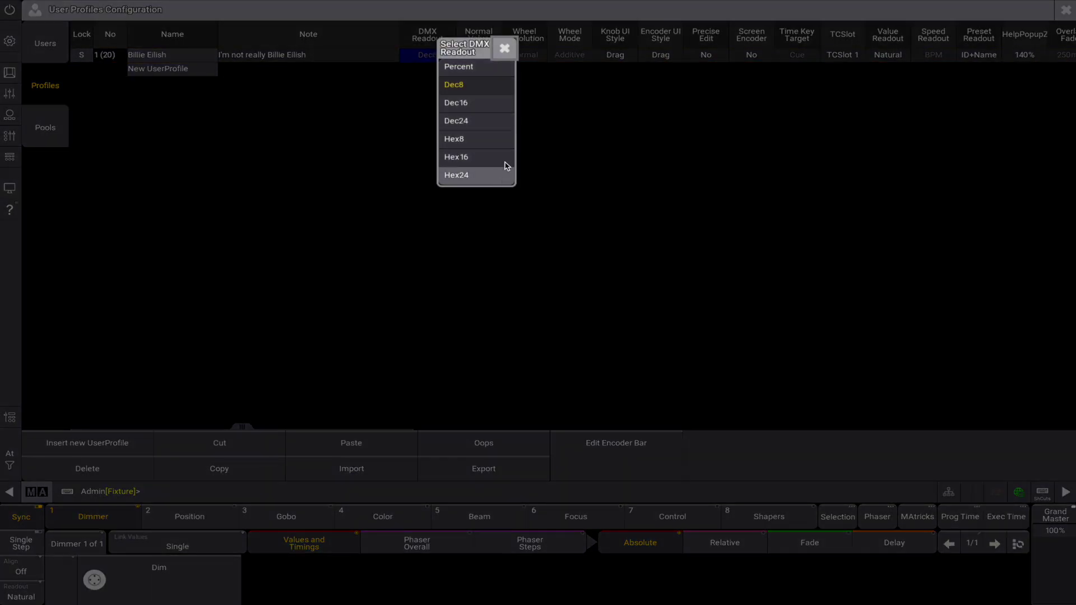
{"action": "left_click", "coordinate": [504, 48]}
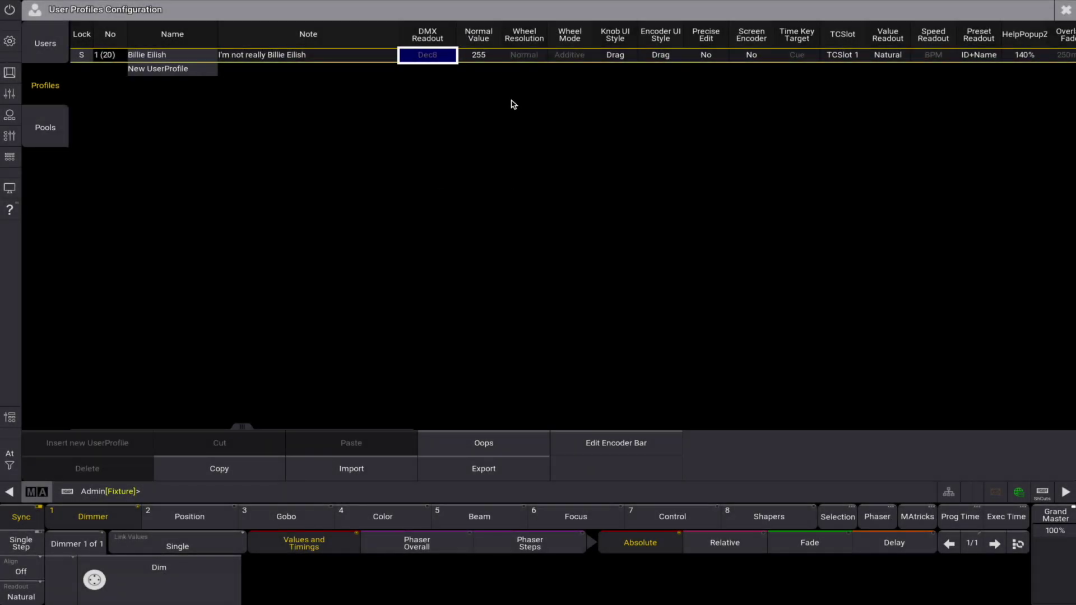
{"action": "left_click", "coordinate": [479, 60]}
{"action": "left_click", "coordinate": [478, 59]}
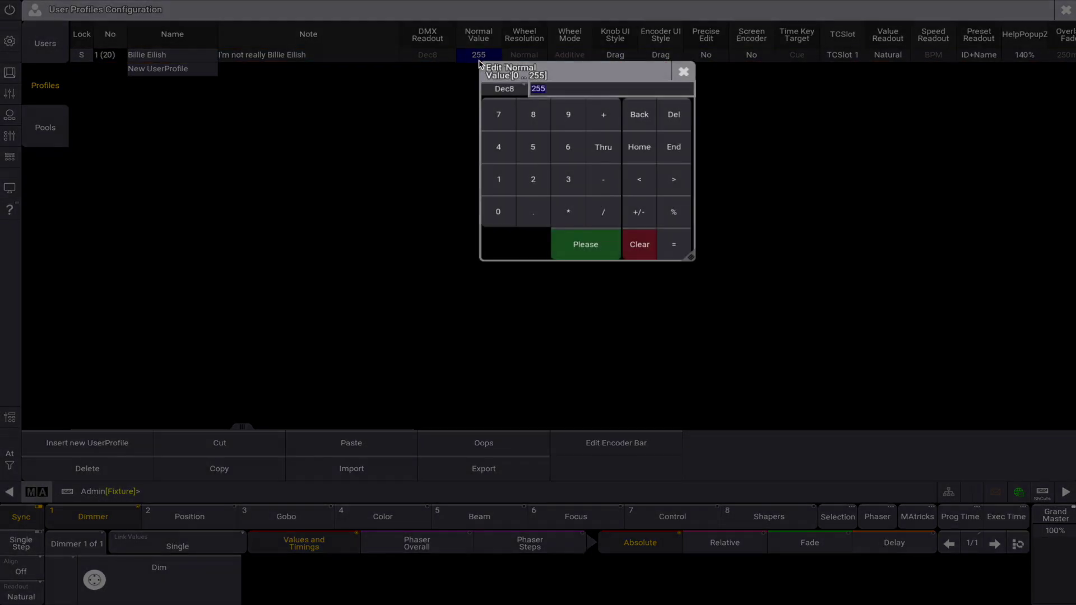
{"action": "left_click", "coordinate": [690, 77]}
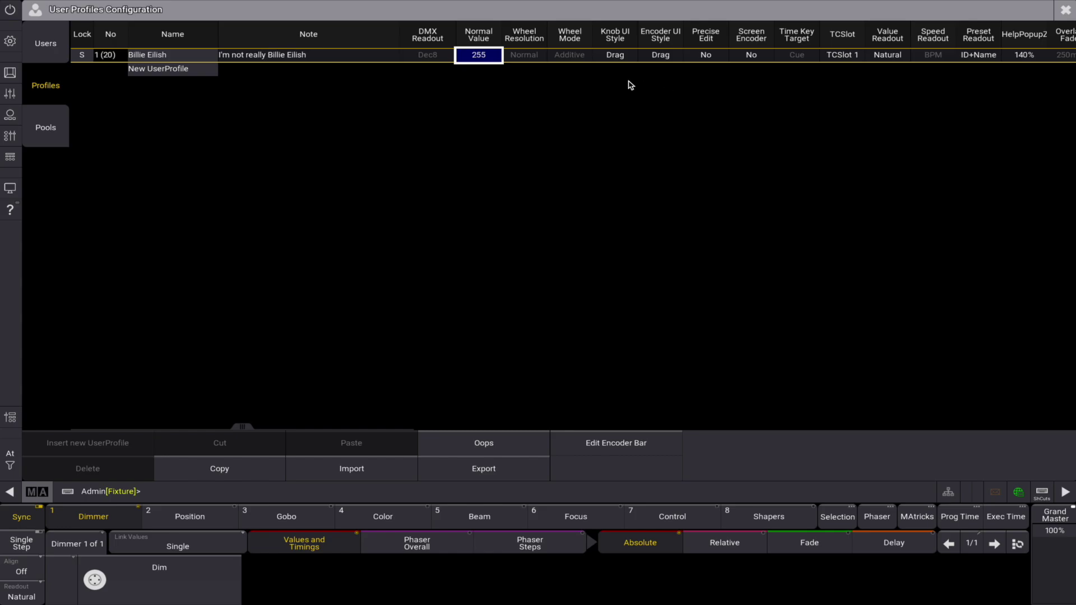
{"action": "left_click", "coordinate": [531, 59]}
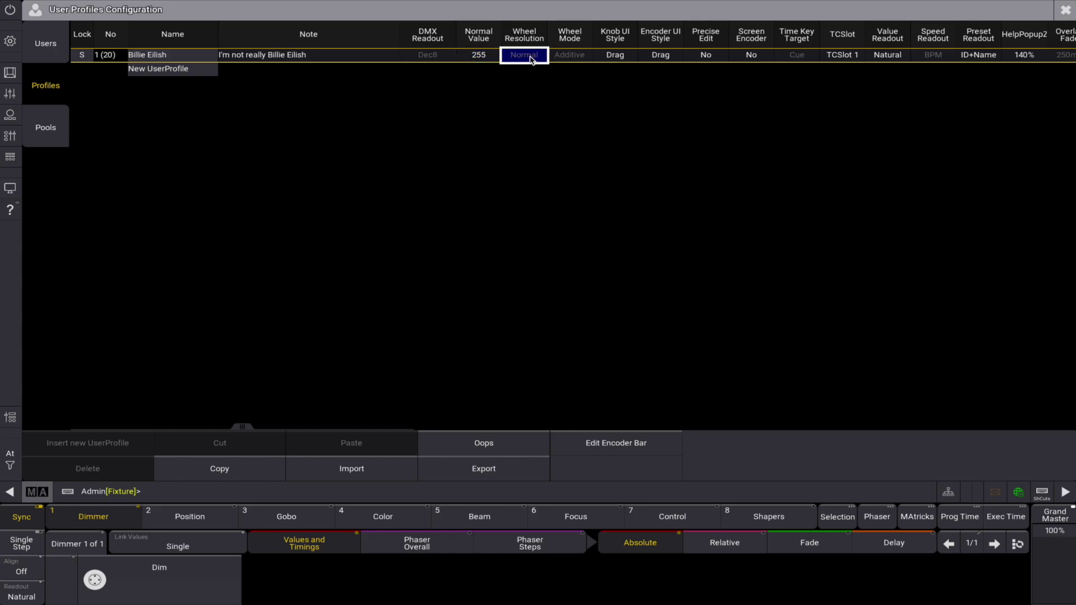
{"action": "left_click", "coordinate": [531, 59]}
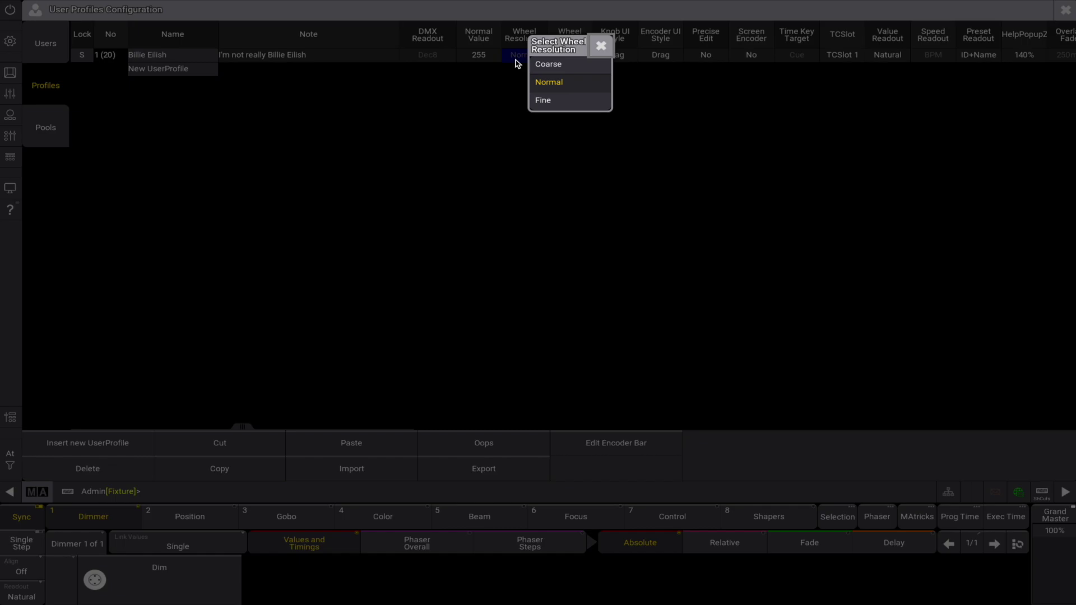
{"action": "left_click", "coordinate": [597, 44]}
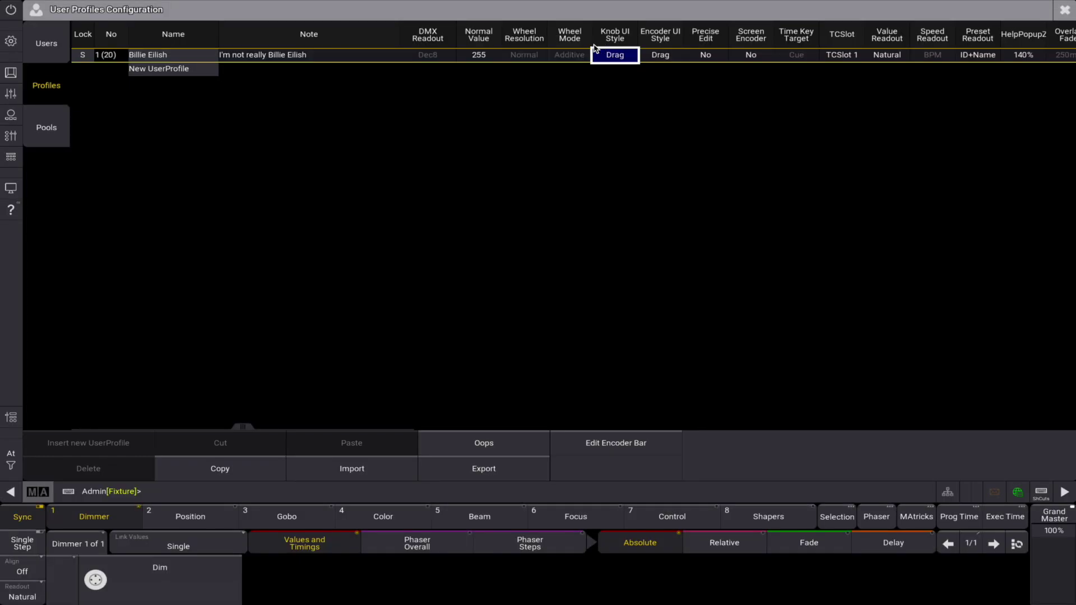
{"action": "left_click", "coordinate": [572, 53]}
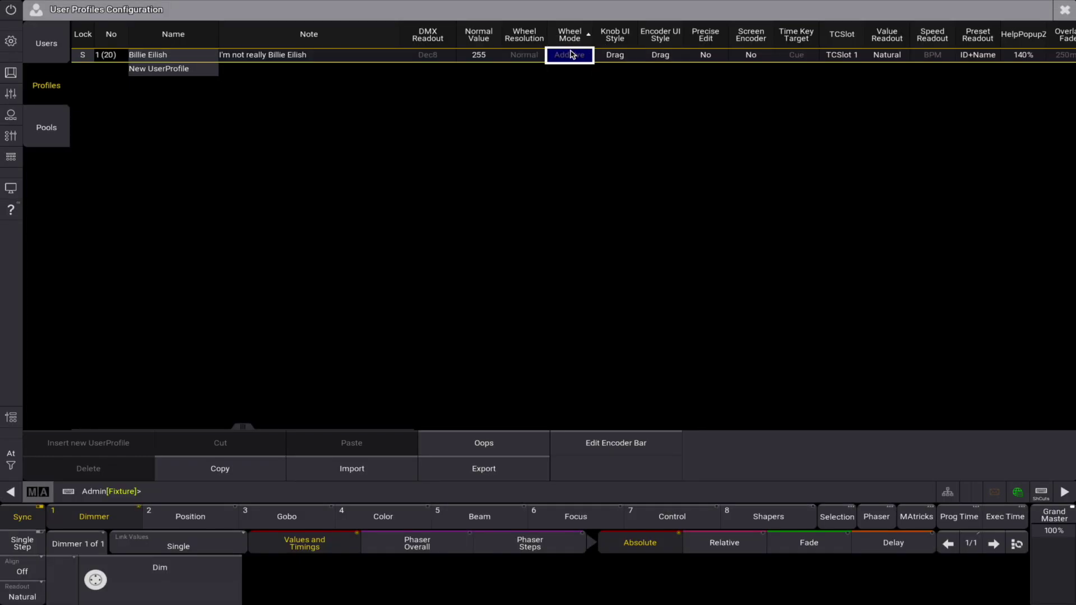
{"action": "left_click", "coordinate": [571, 59]}
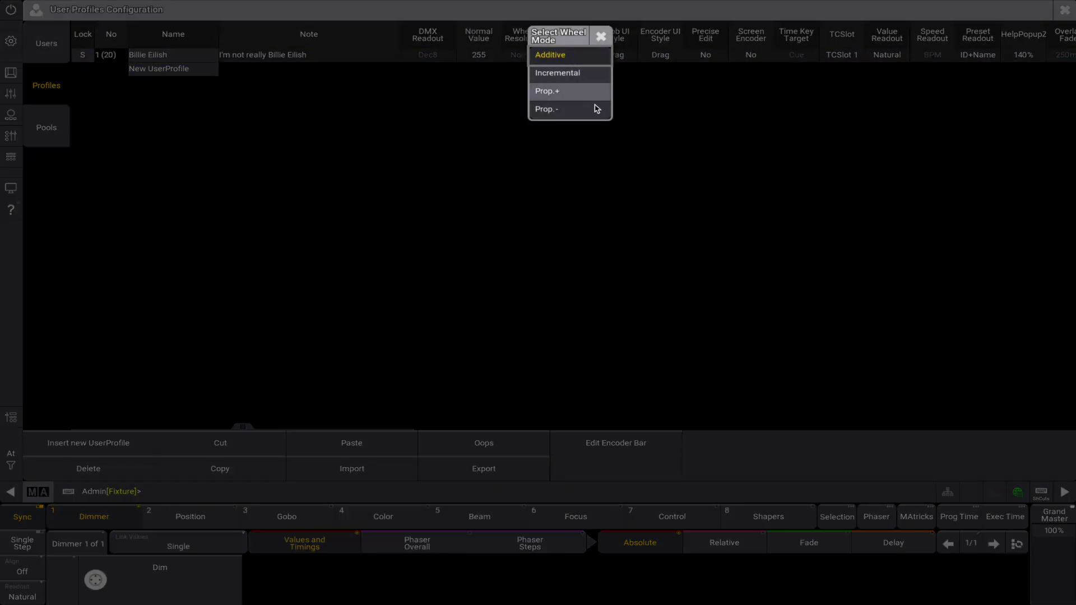
{"action": "left_click", "coordinate": [601, 38]}
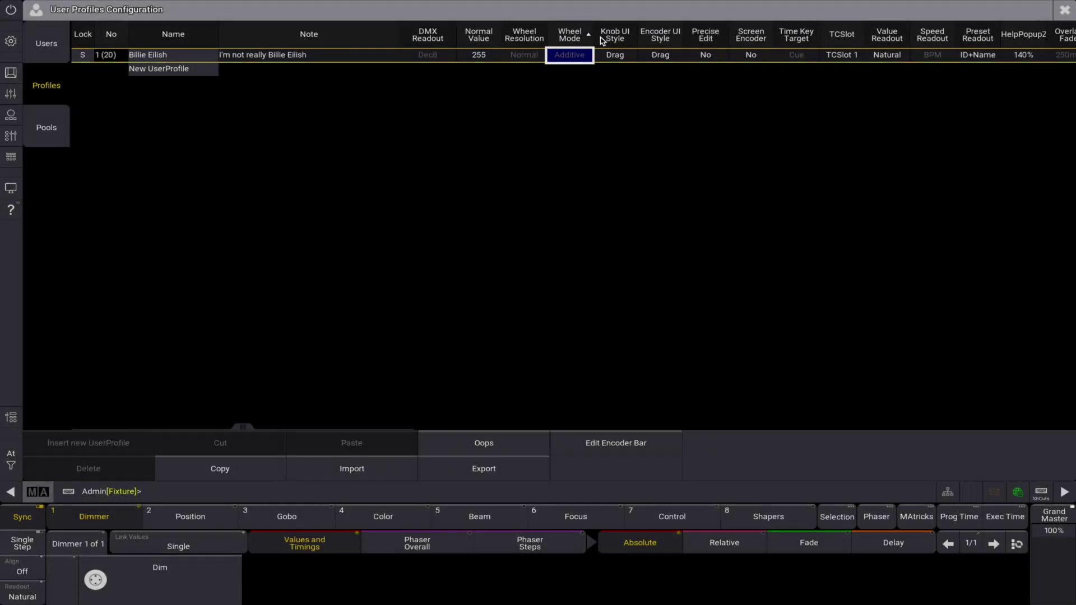
Review the Knob UI Style and Encoder UI Style choices, keeping both at Drag
{"action": "left_click", "coordinate": [618, 56]}
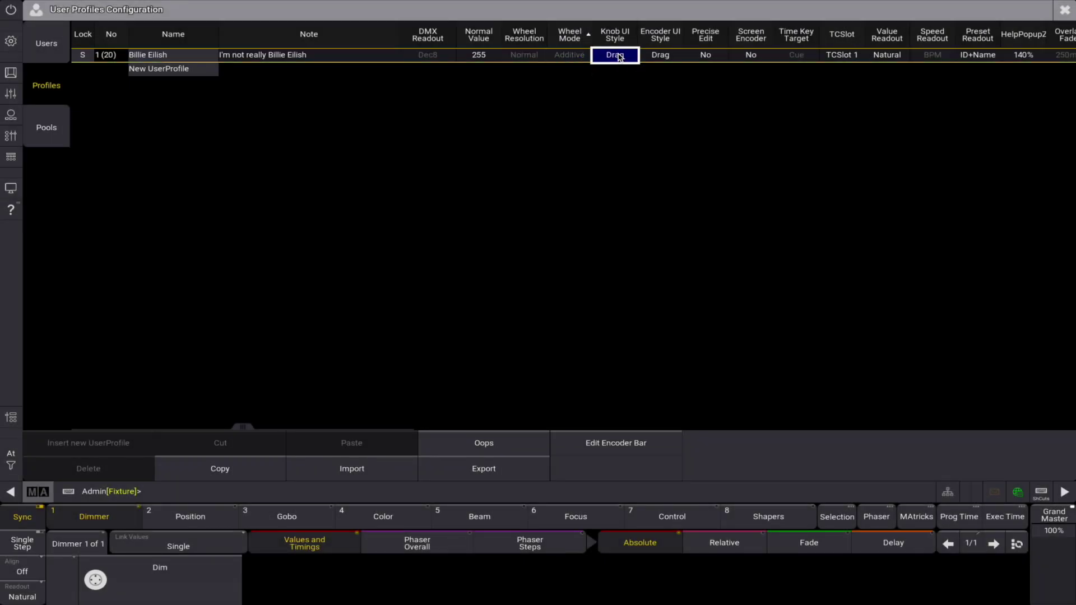
{"action": "left_click", "coordinate": [618, 56]}
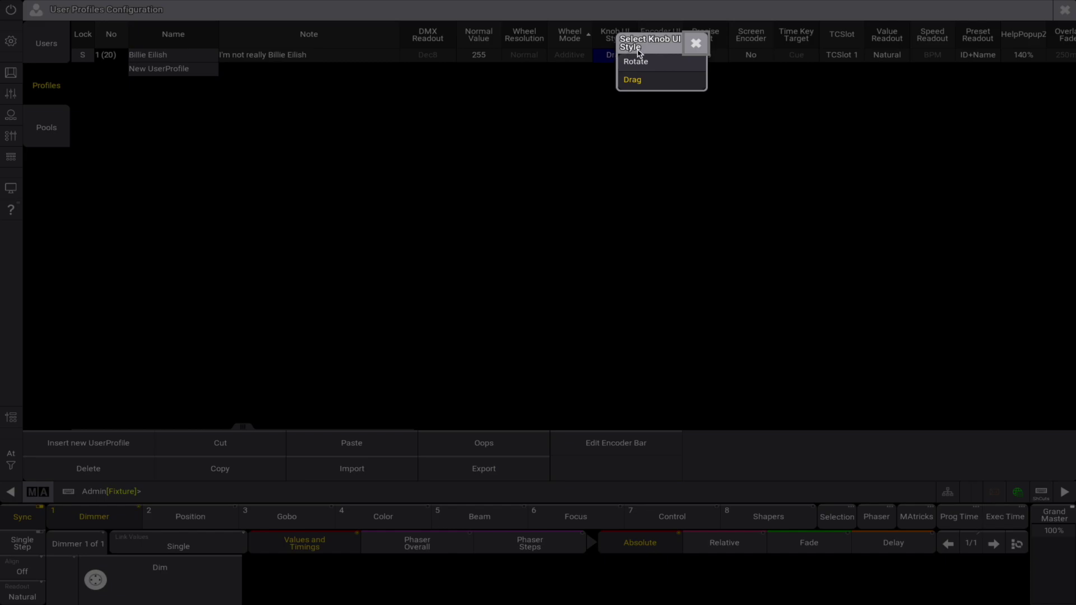
{"action": "left_click", "coordinate": [695, 44]}
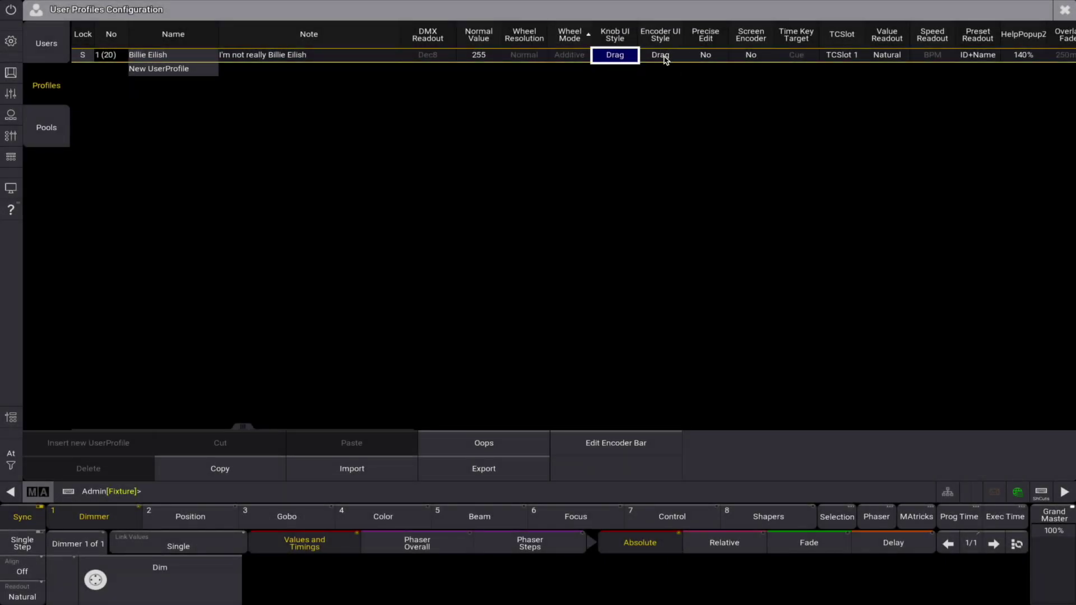
{"action": "left_click", "coordinate": [665, 56]}
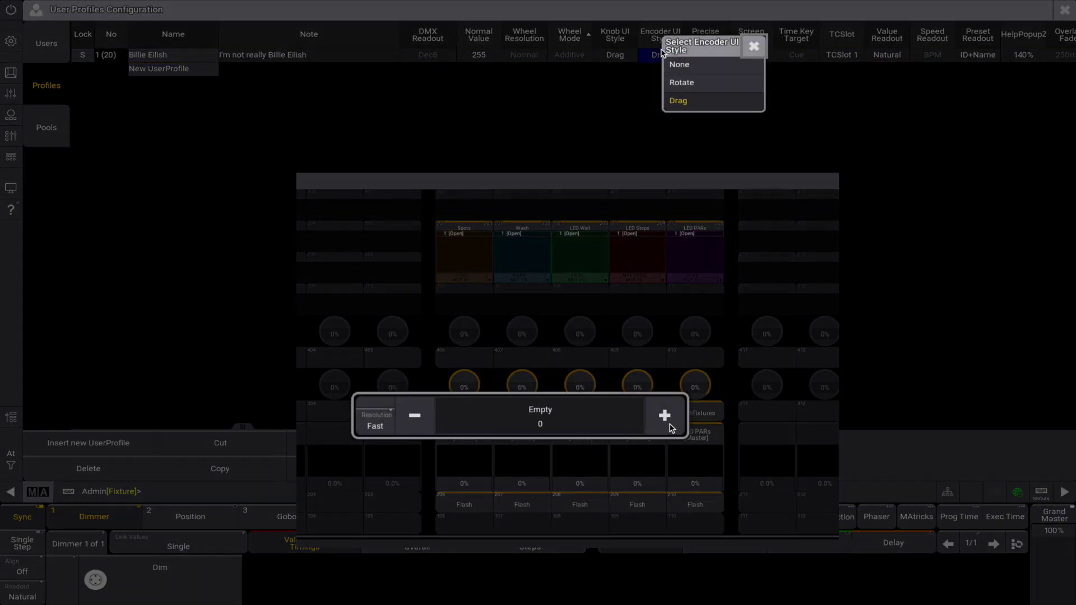
{"action": "left_click", "coordinate": [747, 52]}
{"action": "left_click", "coordinate": [665, 60]}
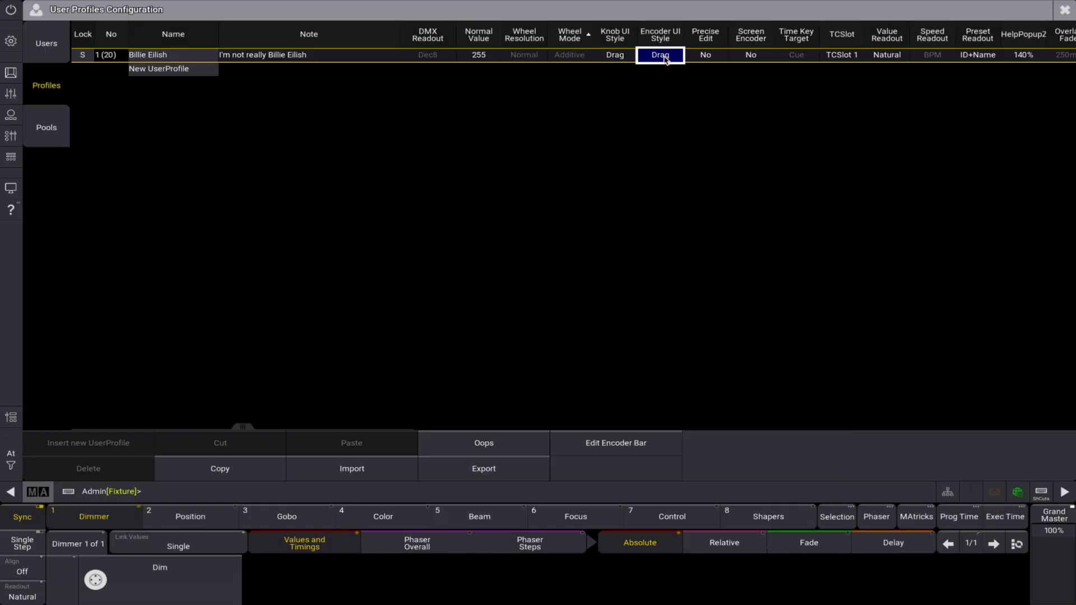
{"action": "left_click", "coordinate": [665, 60]}
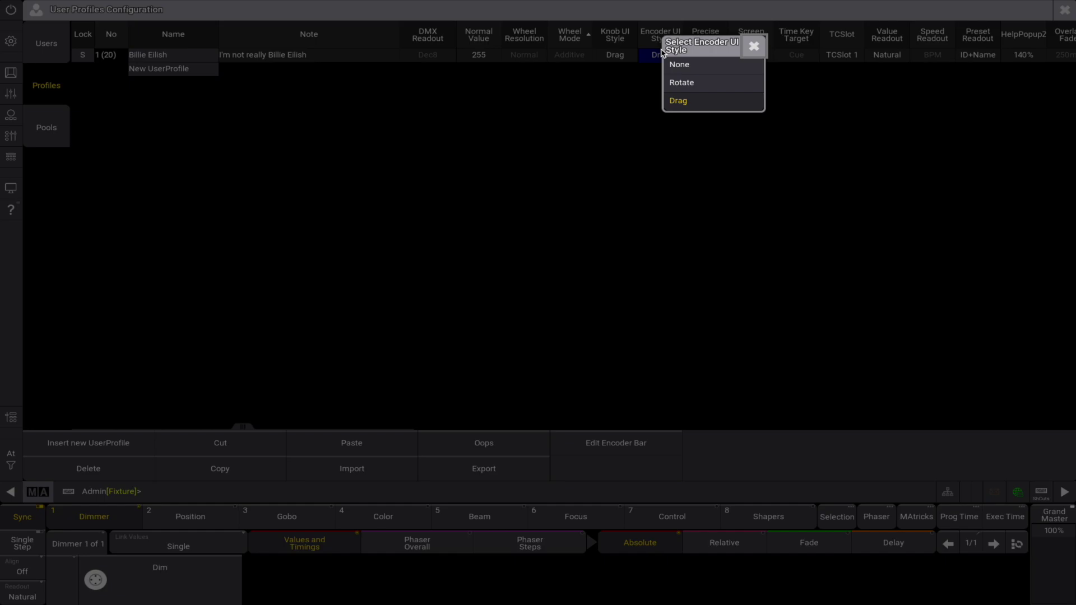
{"action": "left_click", "coordinate": [753, 47]}
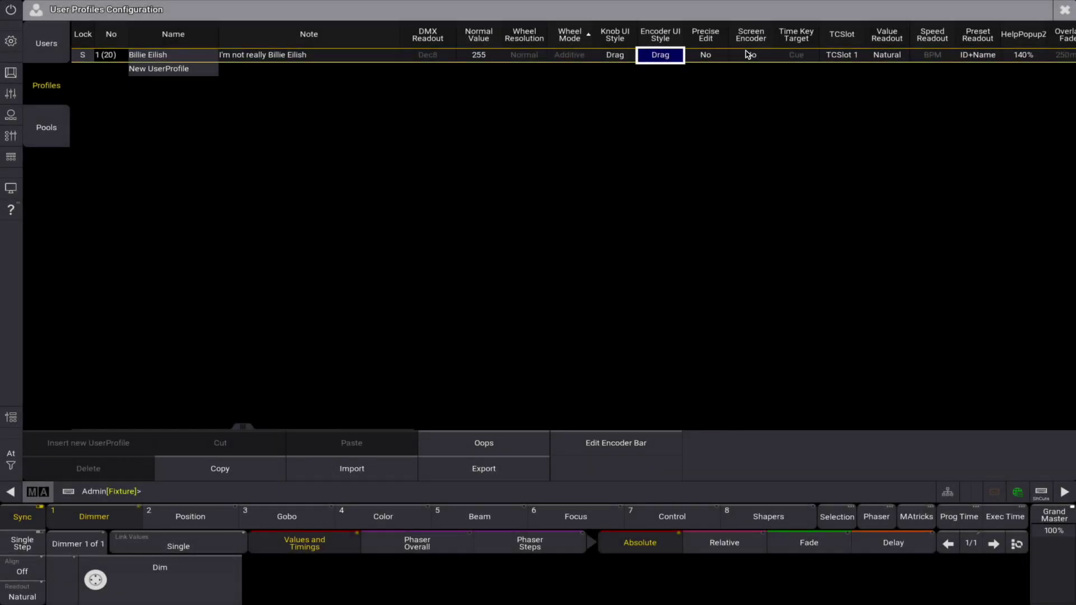
Check Precise Edit and Screen Encoder, then toggle Time Key Target to Fixture and back to Cue
{"action": "left_click", "coordinate": [705, 56]}
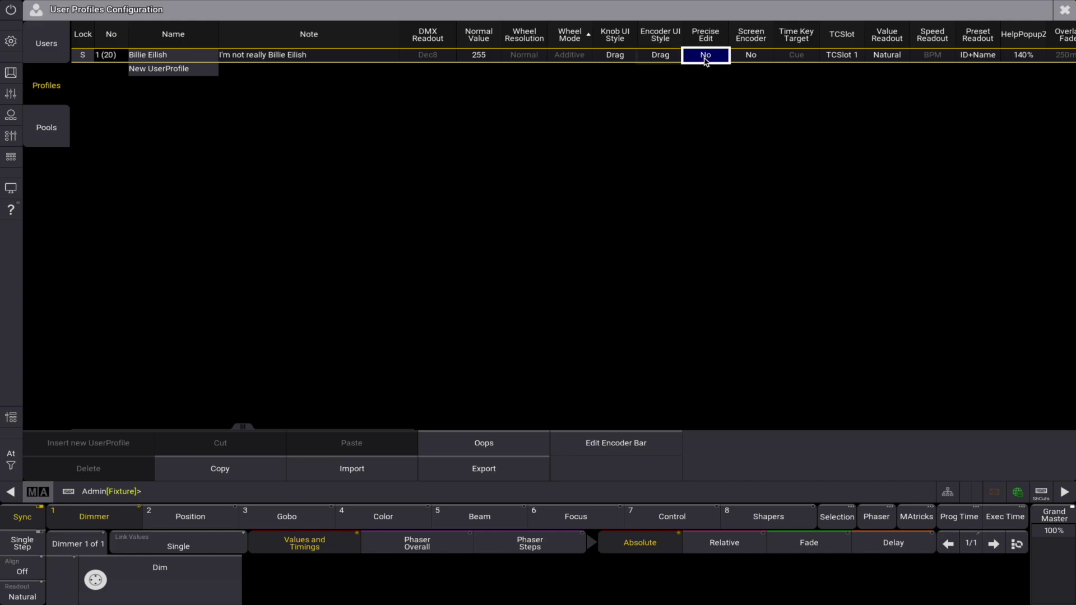
{"action": "left_click", "coordinate": [753, 55]}
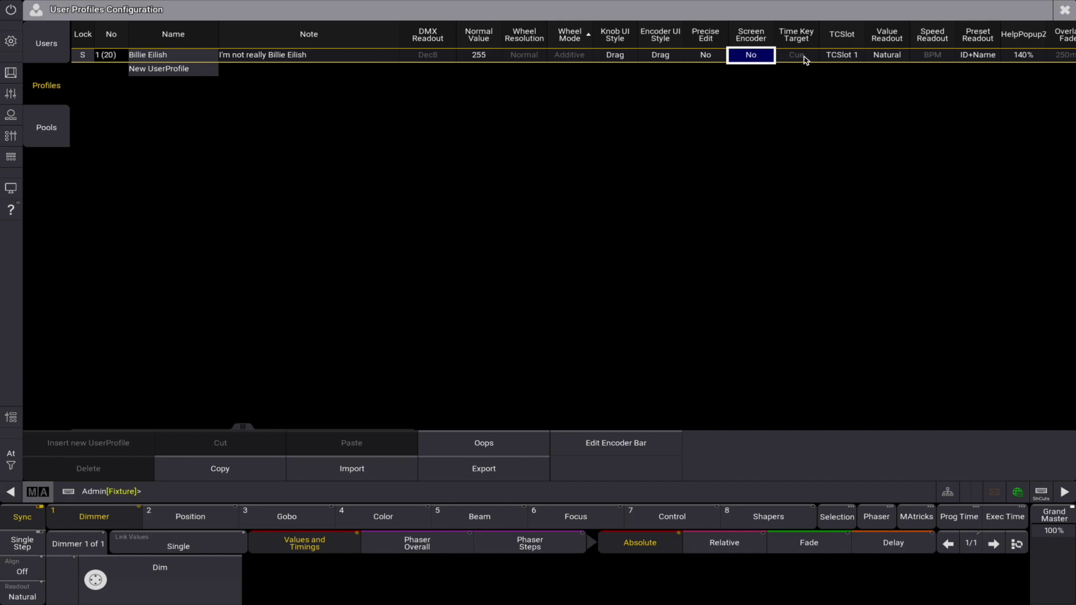
{"action": "left_click", "coordinate": [804, 56]}
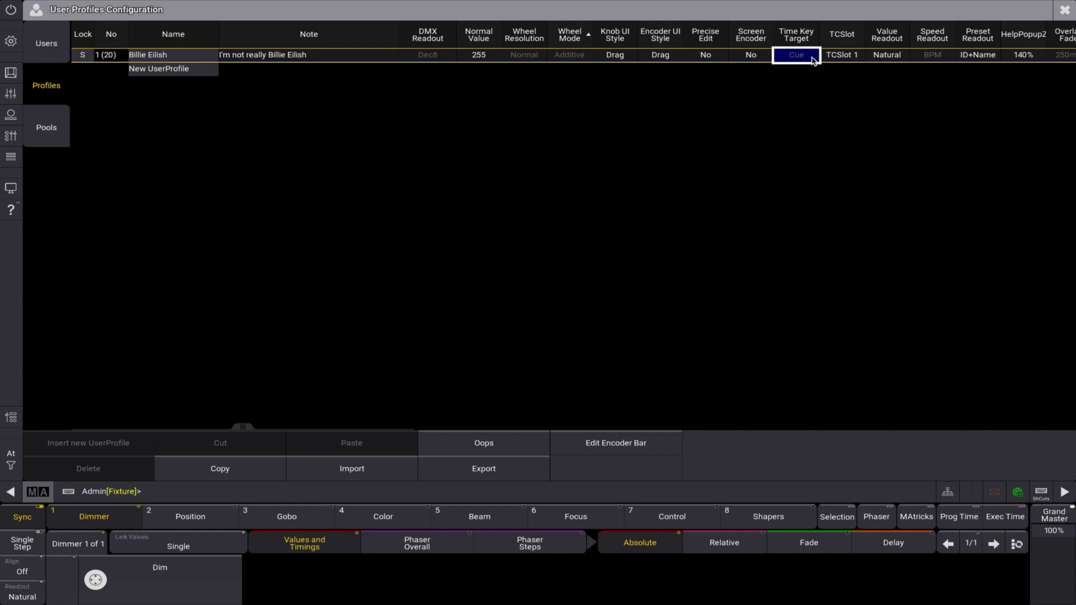
{"action": "left_click", "coordinate": [814, 59]}
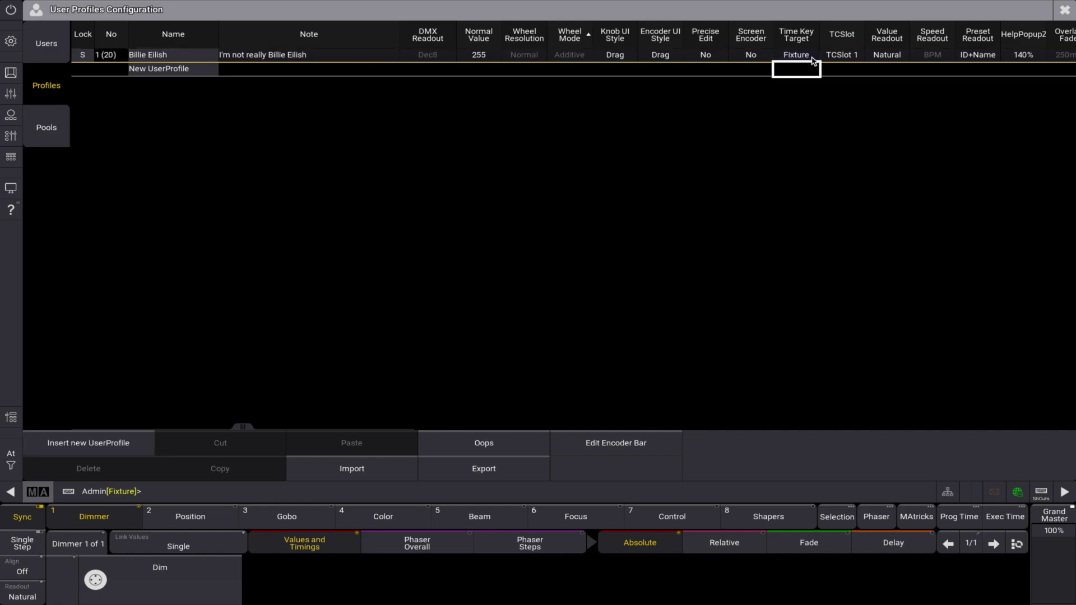
{"action": "left_click", "coordinate": [810, 60]}
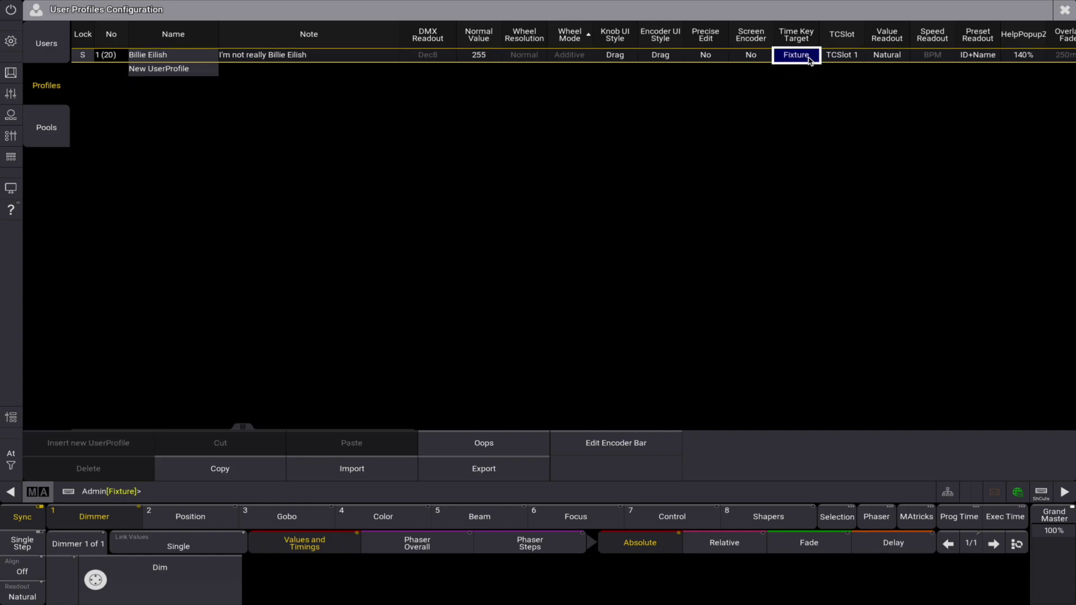
{"action": "left_click", "coordinate": [810, 59]}
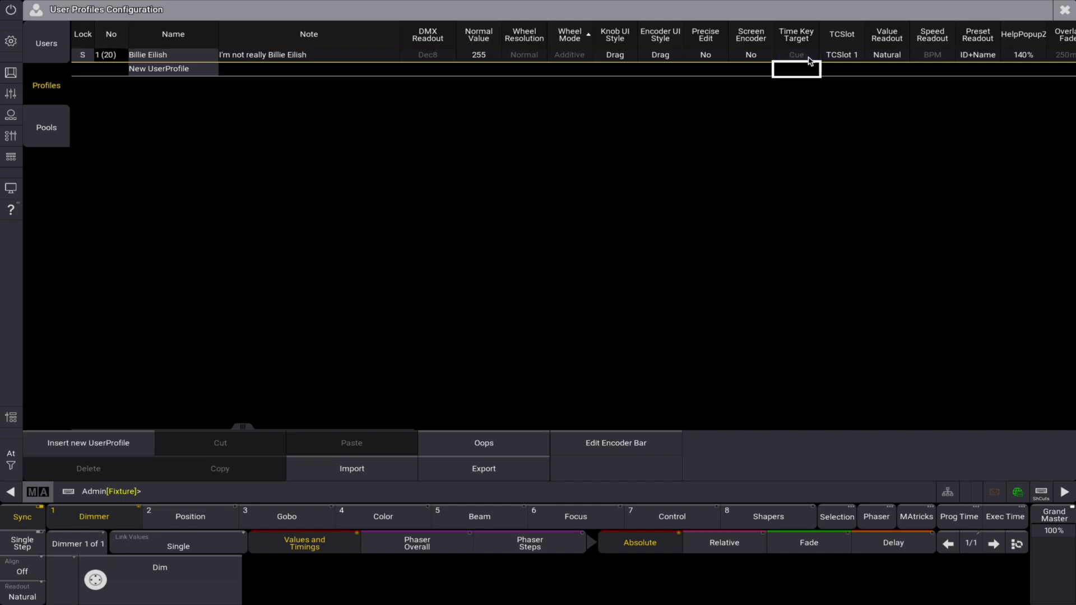
{"action": "left_click", "coordinate": [852, 58]}
{"action": "left_click", "coordinate": [851, 59]}
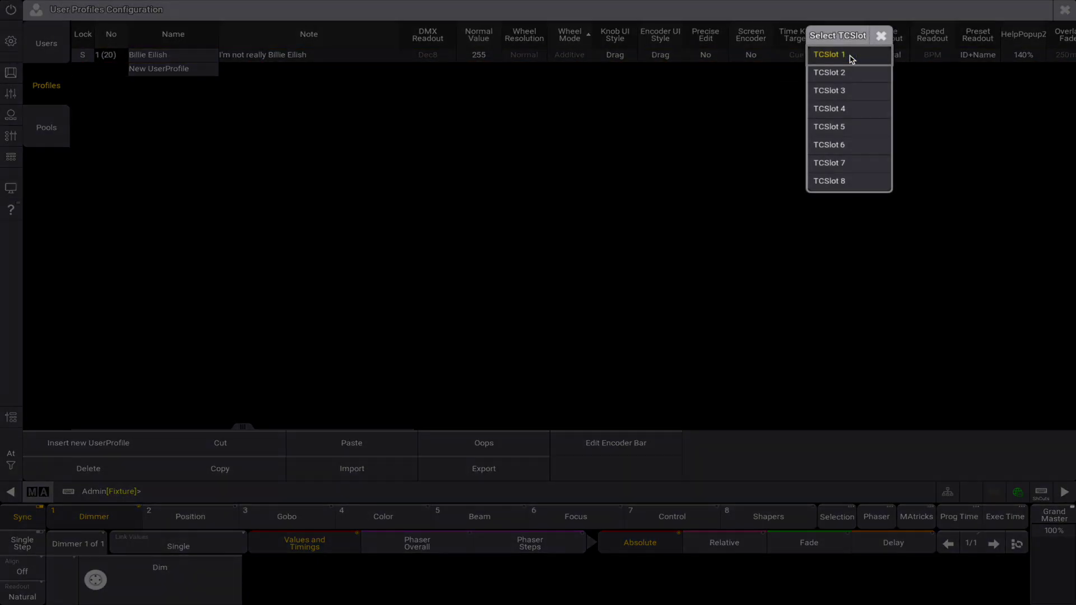
{"action": "left_click", "coordinate": [883, 40]}
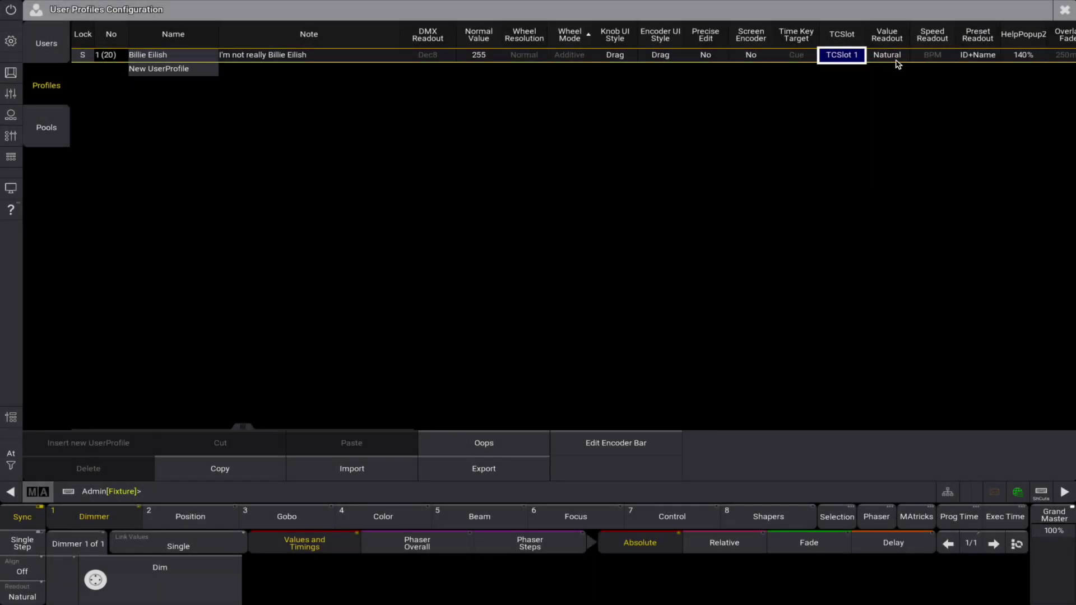
{"action": "left_click", "coordinate": [895, 59]}
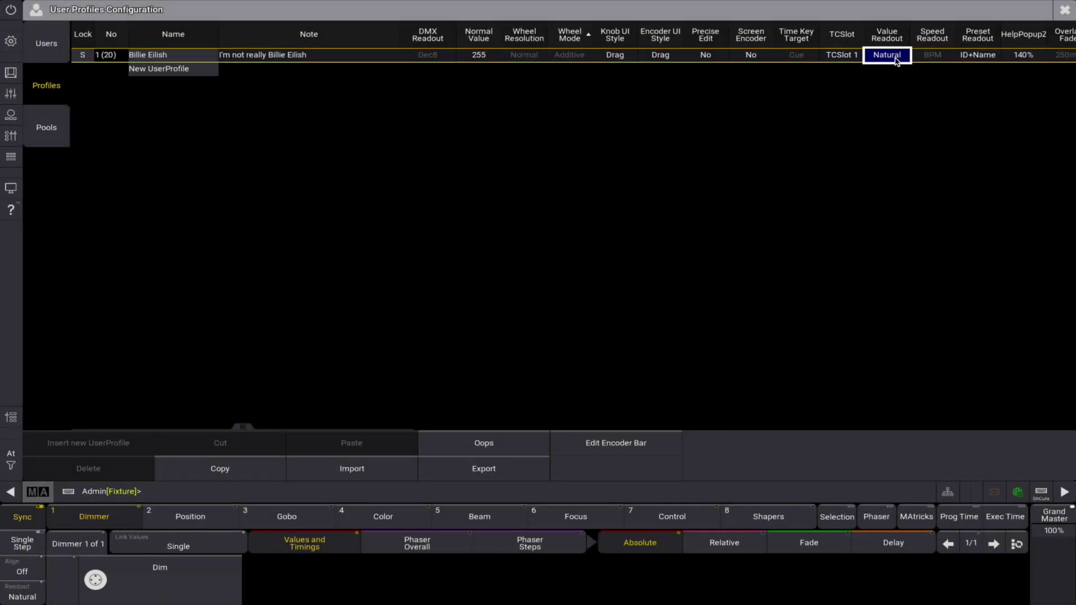
{"action": "left_click", "coordinate": [895, 58]}
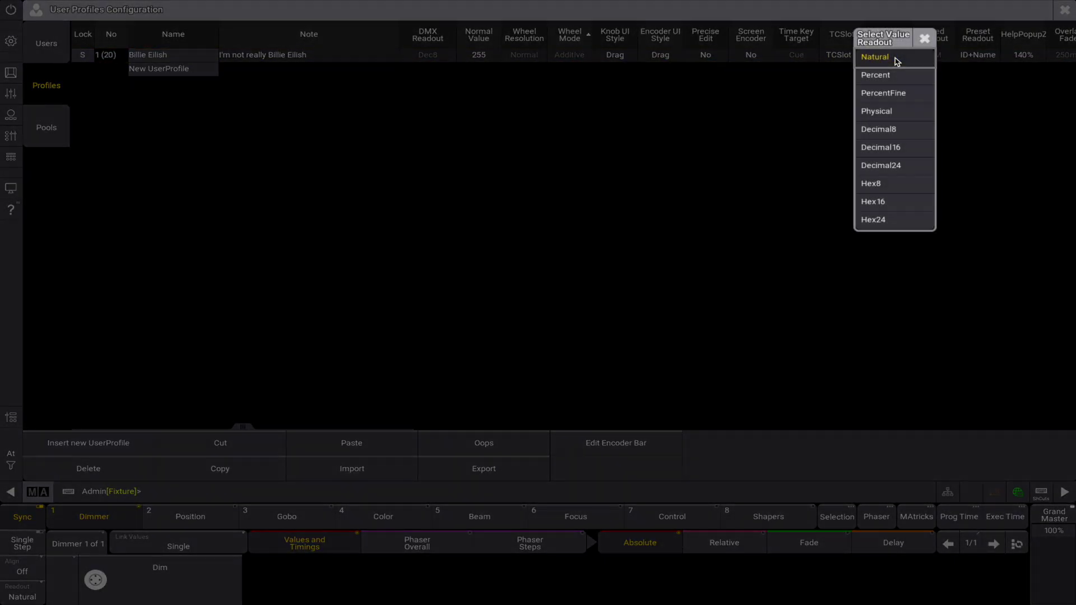
{"action": "left_click", "coordinate": [923, 38]}
{"action": "left_click", "coordinate": [938, 61]}
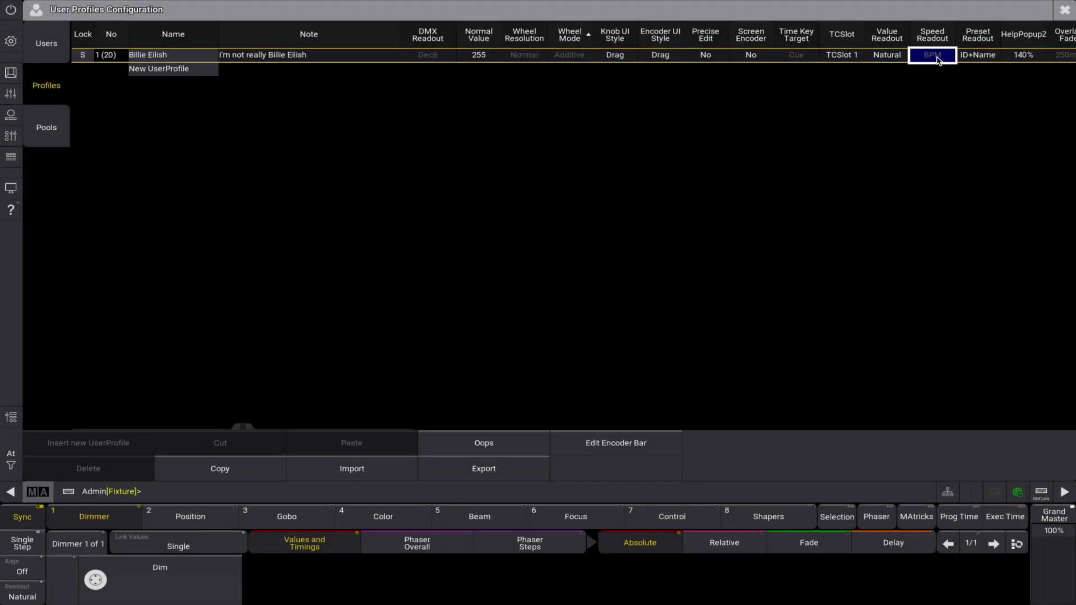
{"action": "left_click", "coordinate": [938, 61]}
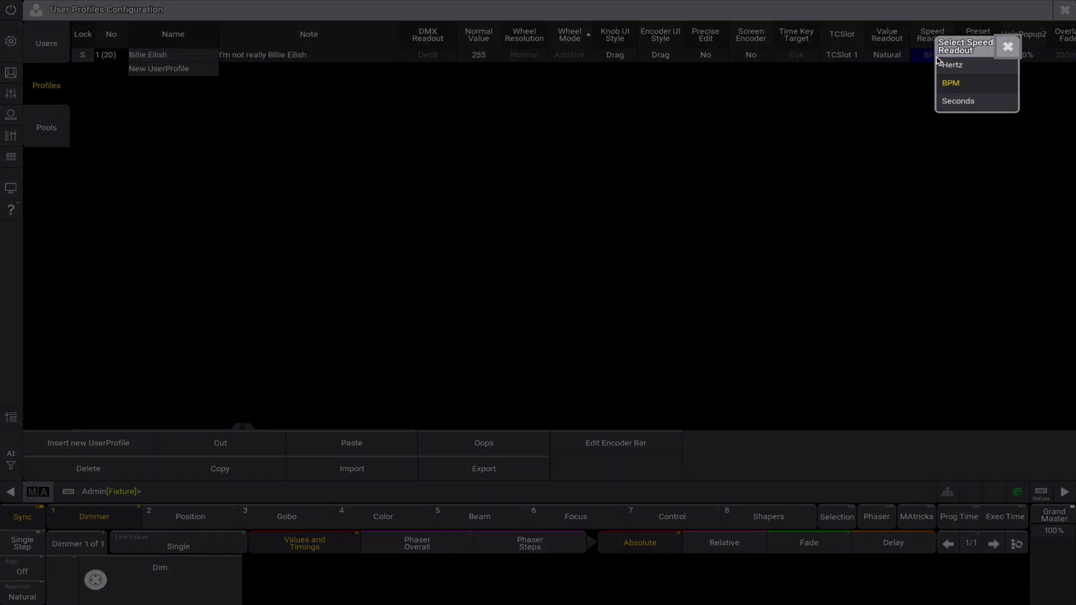
{"action": "left_click", "coordinate": [1007, 47]}
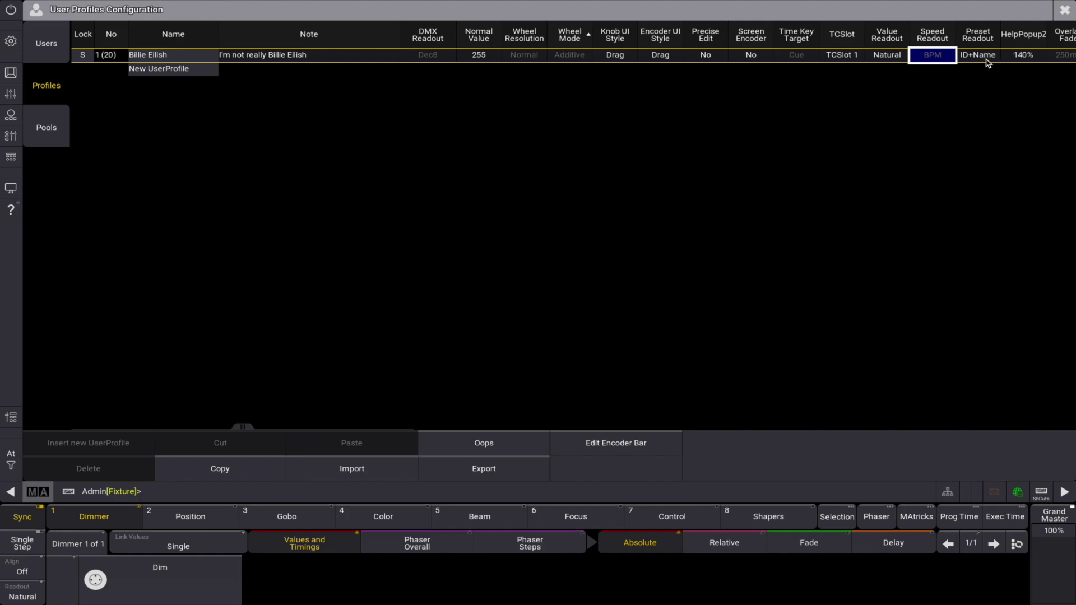
{"action": "left_click", "coordinate": [987, 60]}
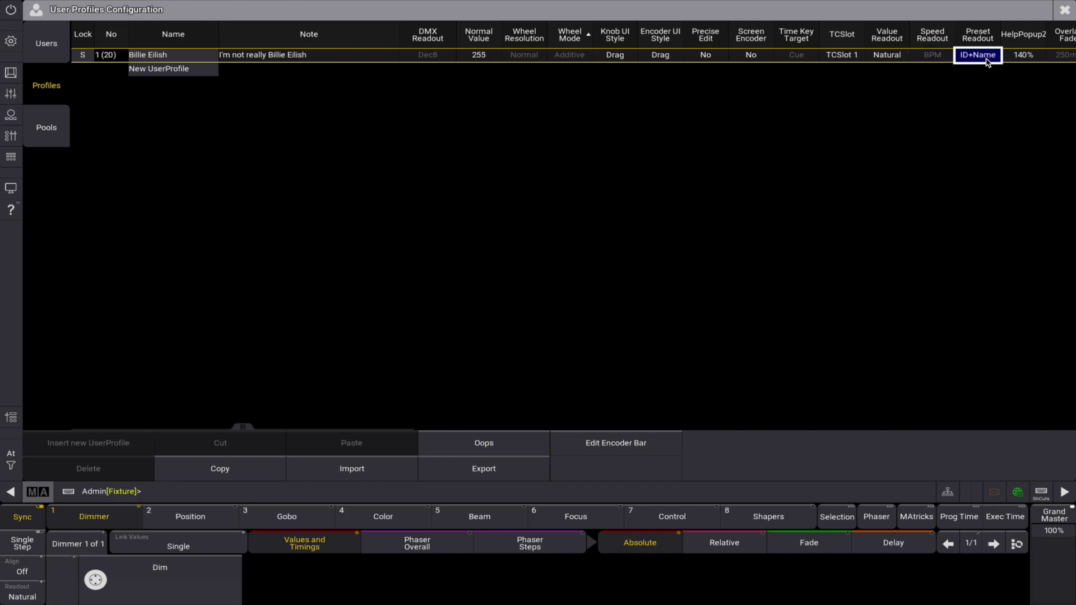
{"action": "left_click", "coordinate": [987, 61]}
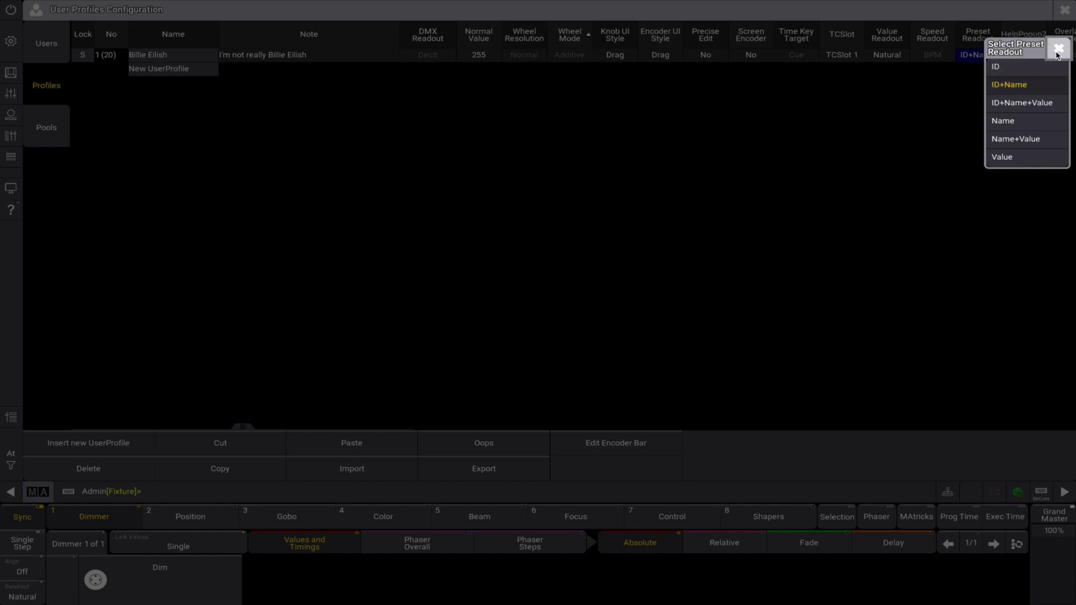
{"action": "left_click", "coordinate": [1058, 50]}
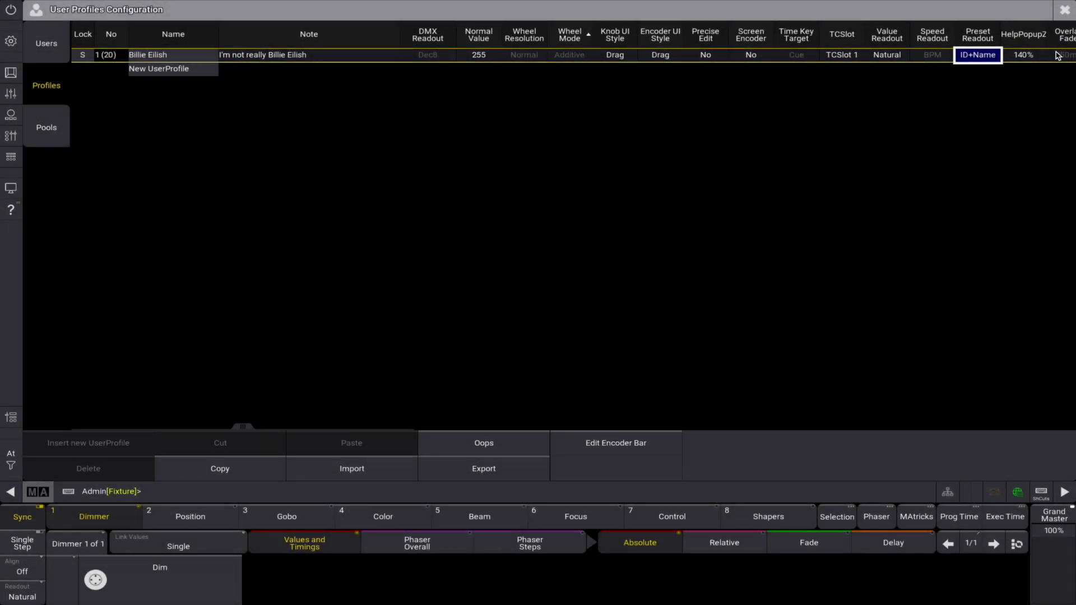
Set the HelpPopup2 zoom factor to 130%
{"action": "left_click", "coordinate": [1028, 56]}
{"action": "left_click", "coordinate": [1029, 56]}
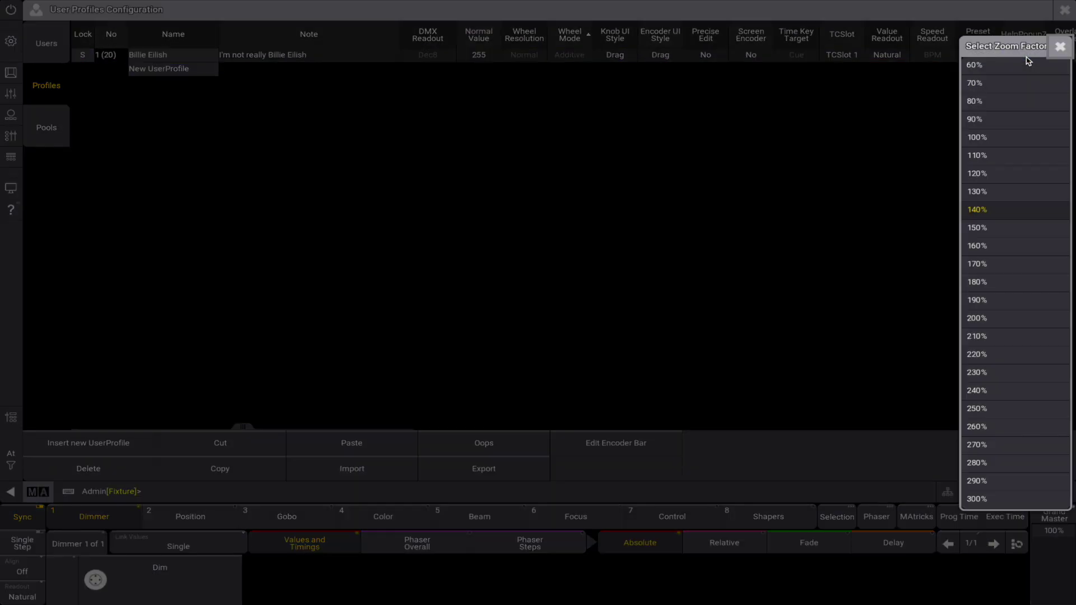
{"action": "left_click", "coordinate": [1008, 191]}
{"action": "scroll", "coordinate": [564, 351], "scroll_direction": "right", "scroll_amount": 10}
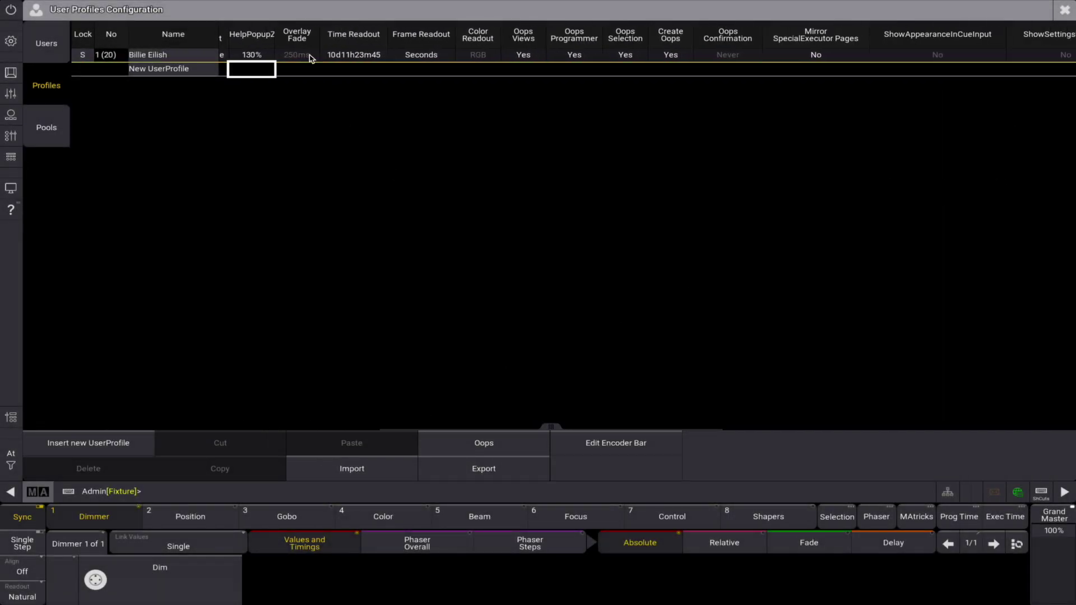
Review Overlay Fade (kept at 250ms) and Time Readout, leaving both unchanged
{"action": "left_click", "coordinate": [310, 58]}
{"action": "left_click", "coordinate": [310, 58]}
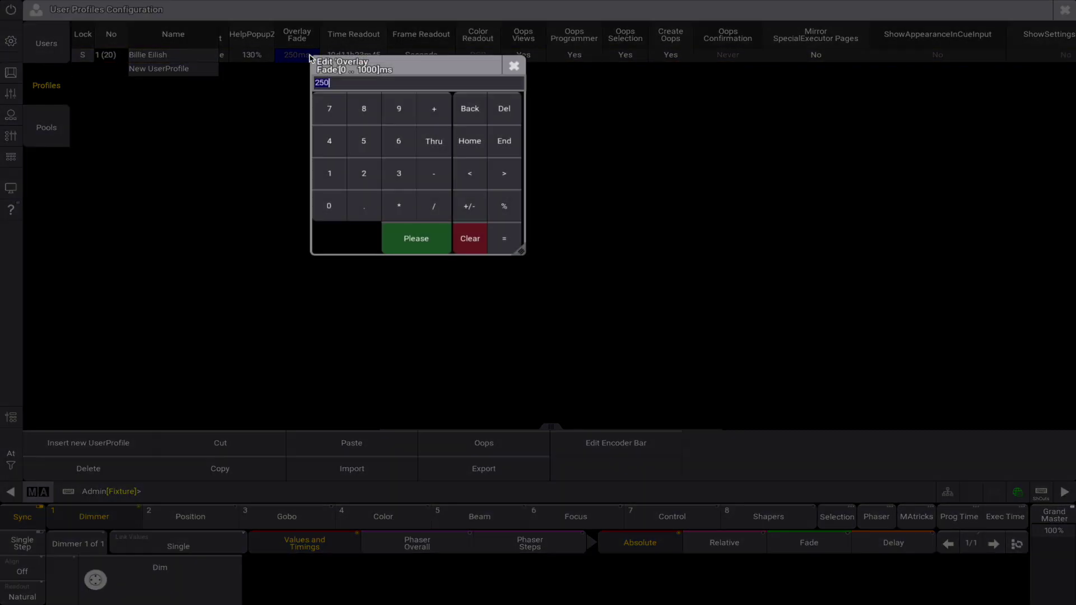
{"action": "left_click", "coordinate": [514, 66]}
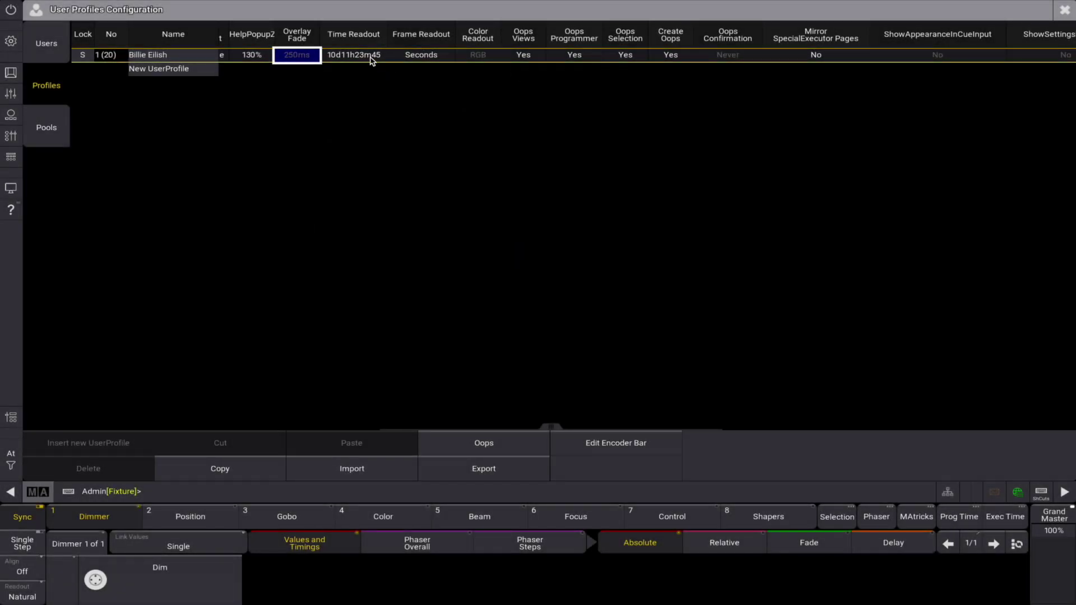
{"action": "left_click", "coordinate": [372, 57]}
{"action": "left_click", "coordinate": [371, 58]}
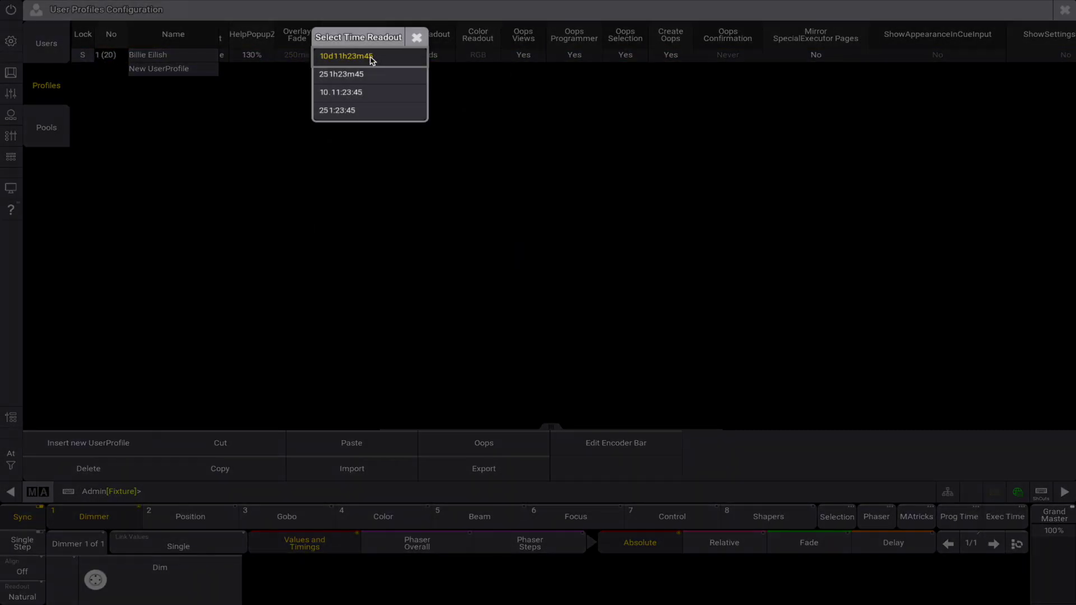
{"action": "left_click", "coordinate": [417, 38]}
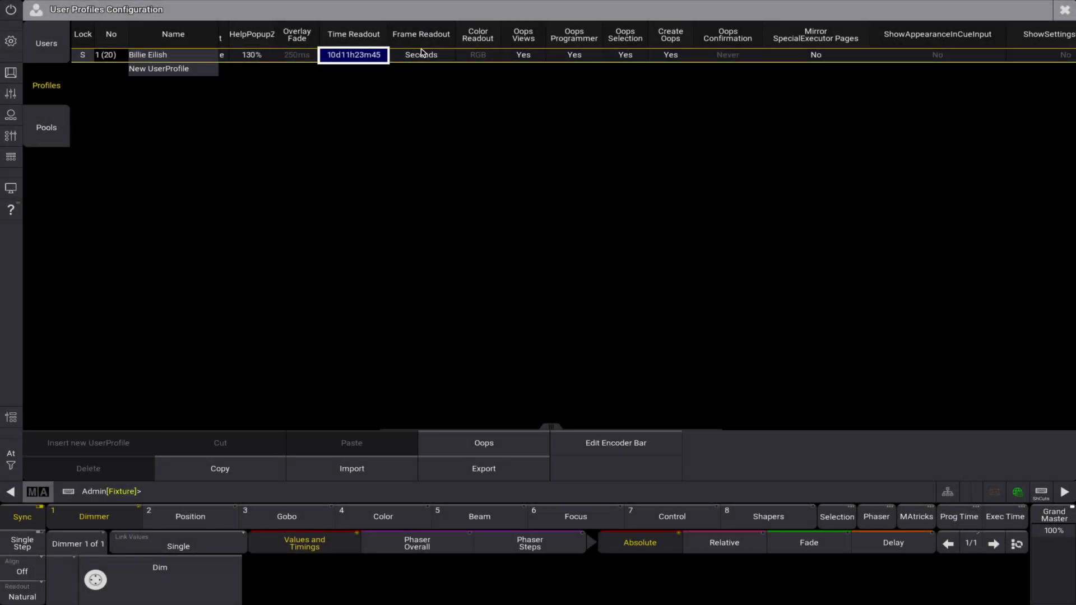
Review Frame Readout and Color Readout, keeping Seconds and RGB
{"action": "left_click", "coordinate": [440, 61]}
{"action": "left_click", "coordinate": [442, 59]}
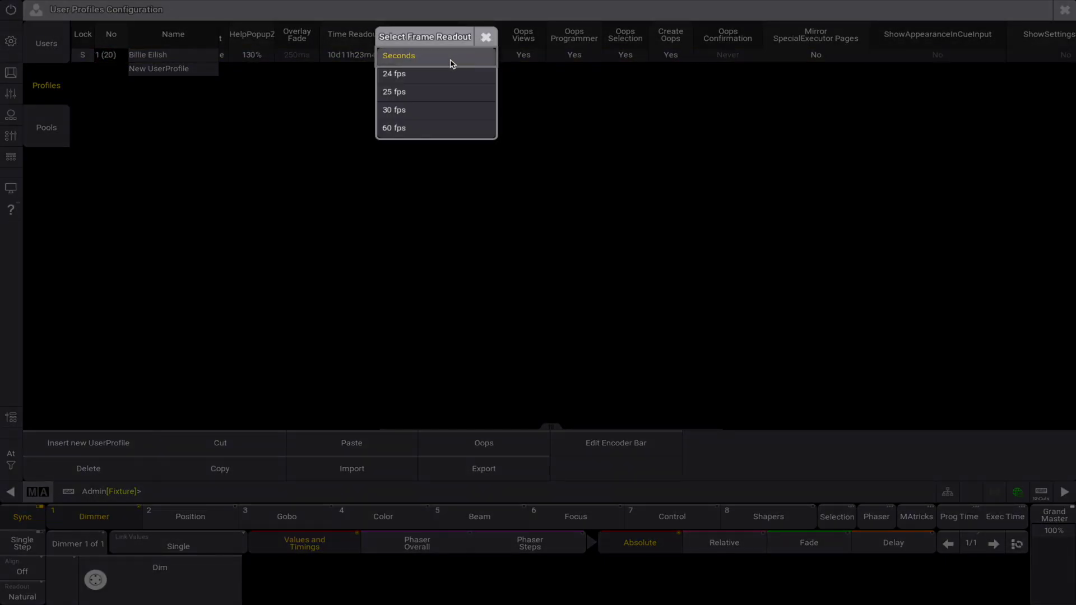
{"action": "left_click", "coordinate": [485, 37]}
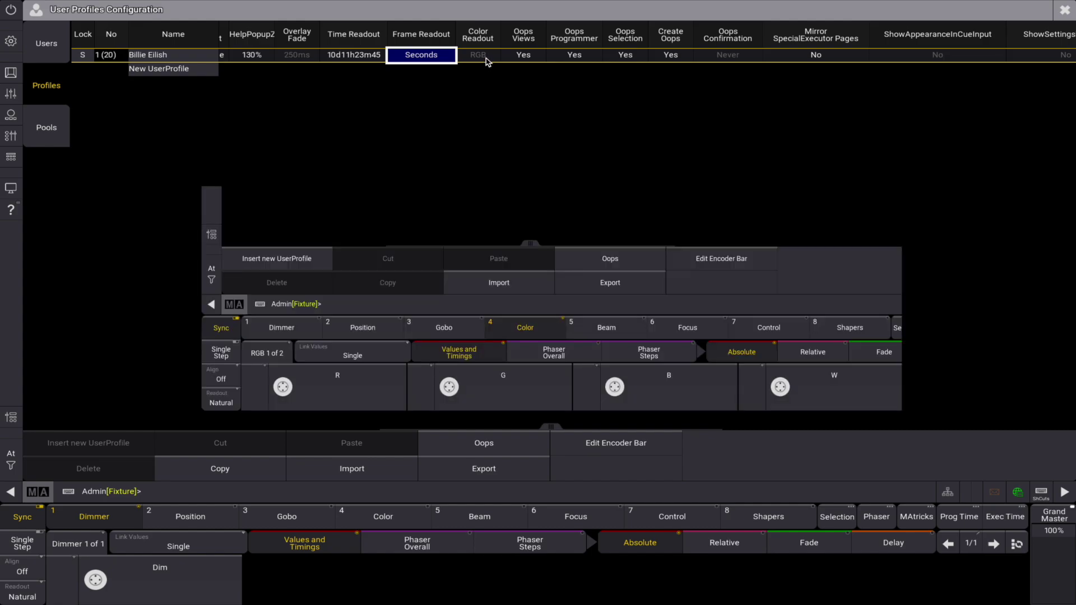
{"action": "left_click", "coordinate": [486, 56]}
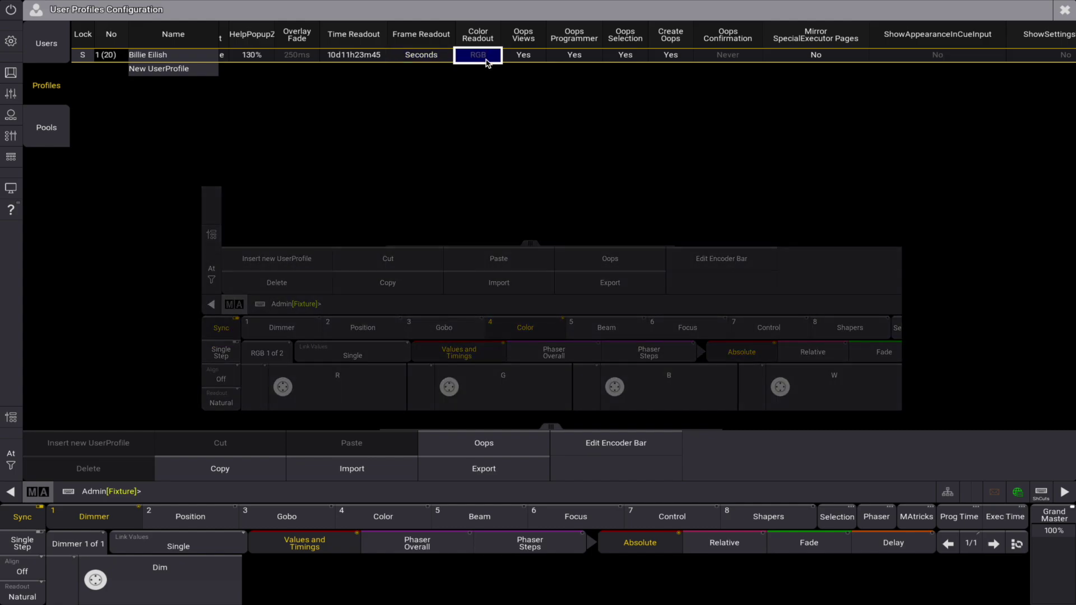
{"action": "left_click", "coordinate": [487, 59]}
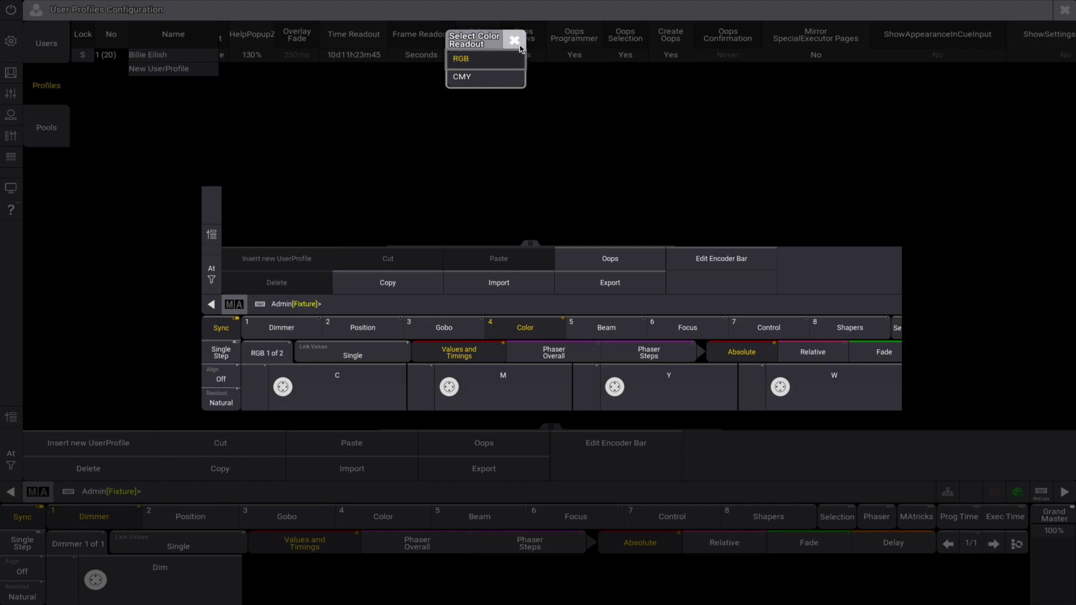
{"action": "left_click", "coordinate": [519, 45]}
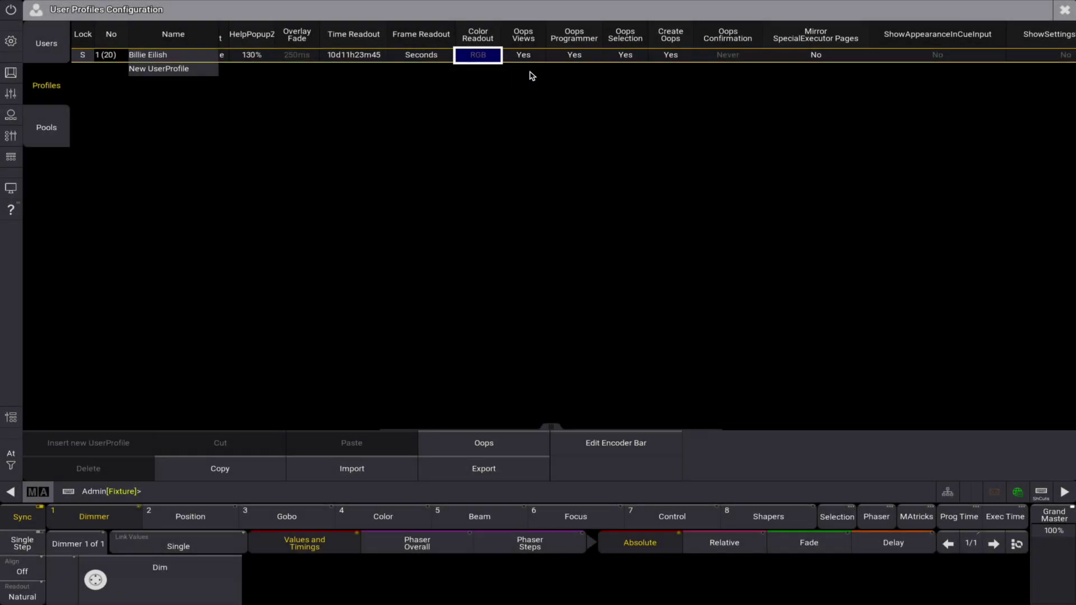
Set UserProfile 1's ShowAppearanceInCueInput from No to Yes
{"action": "left_click", "coordinate": [529, 58]}
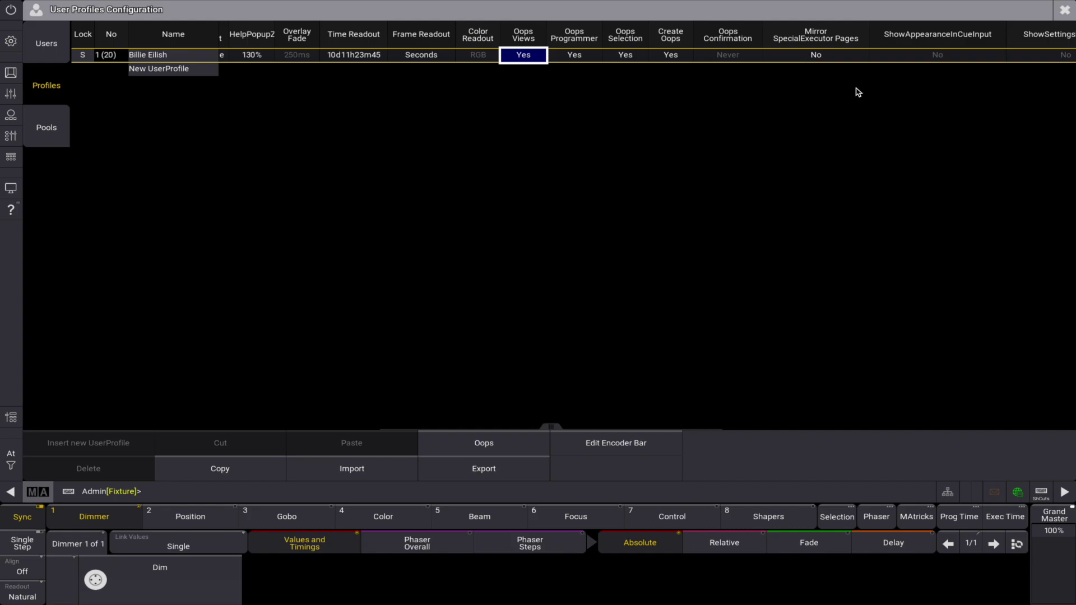
{"action": "left_click", "coordinate": [945, 58]}
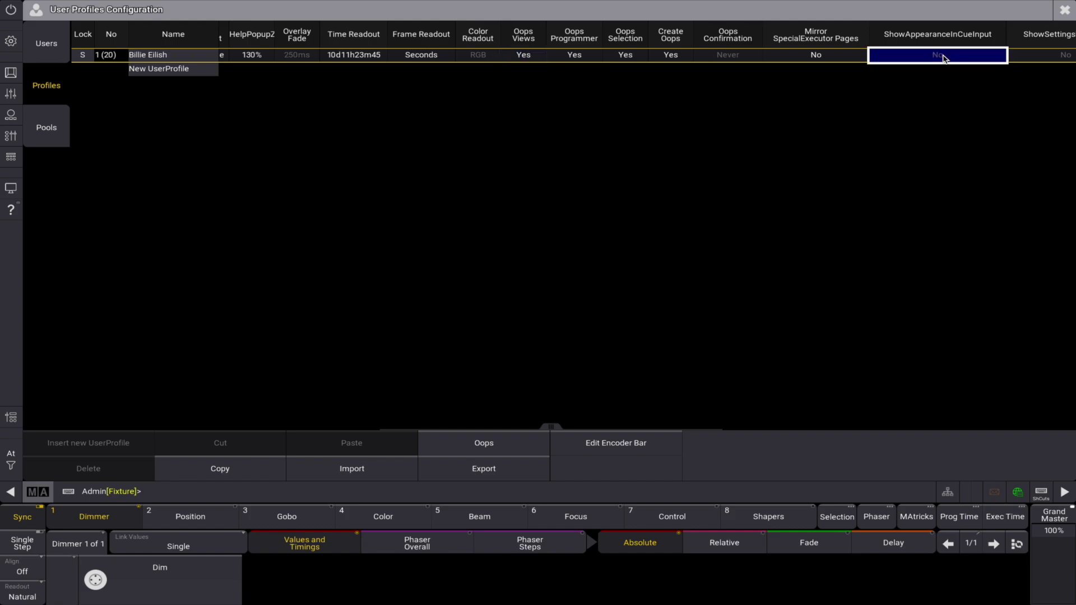
{"action": "left_click", "coordinate": [973, 57]}
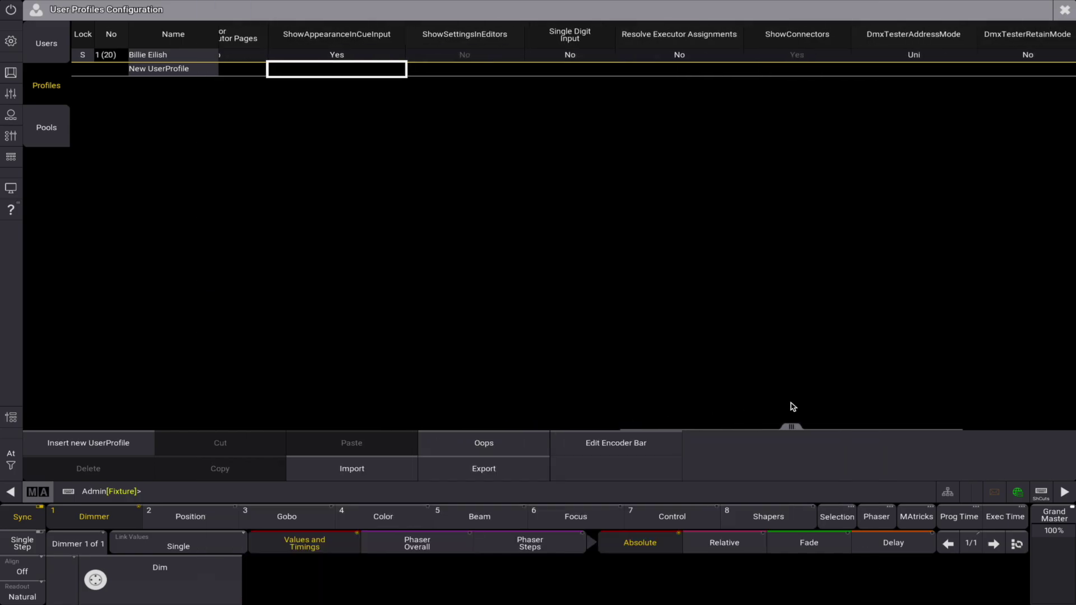
Dismiss the Goto Cue overlay covering the profiles table
{"action": "left_click", "coordinate": [451, 56]}
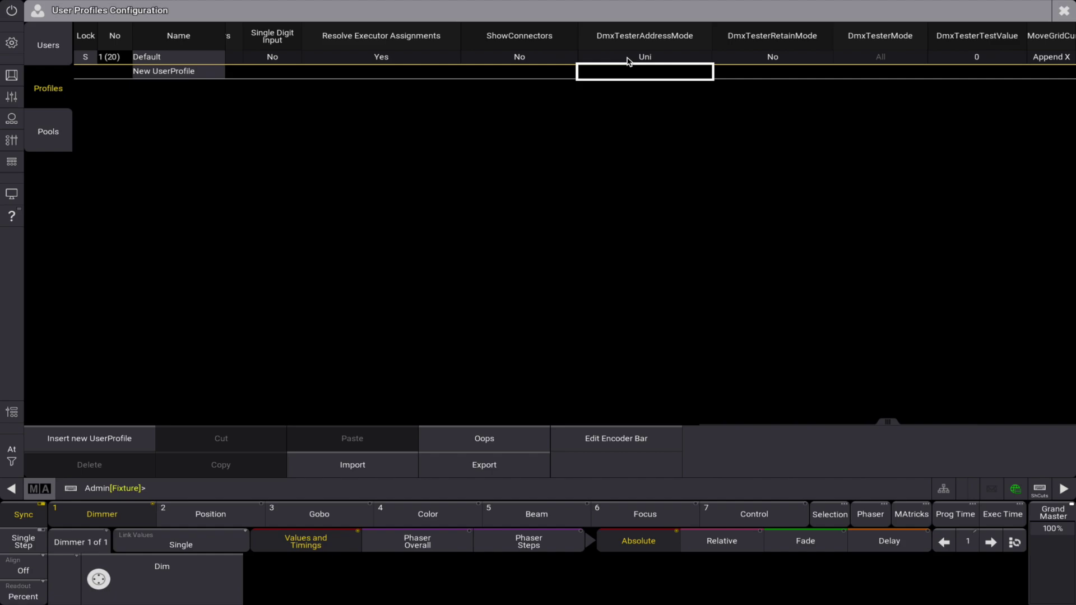
Set DmxTesterAddressMode to Abs and DmxTesterRetainMode to Yes
{"action": "left_click", "coordinate": [629, 58]}
{"action": "left_click", "coordinate": [627, 59]}
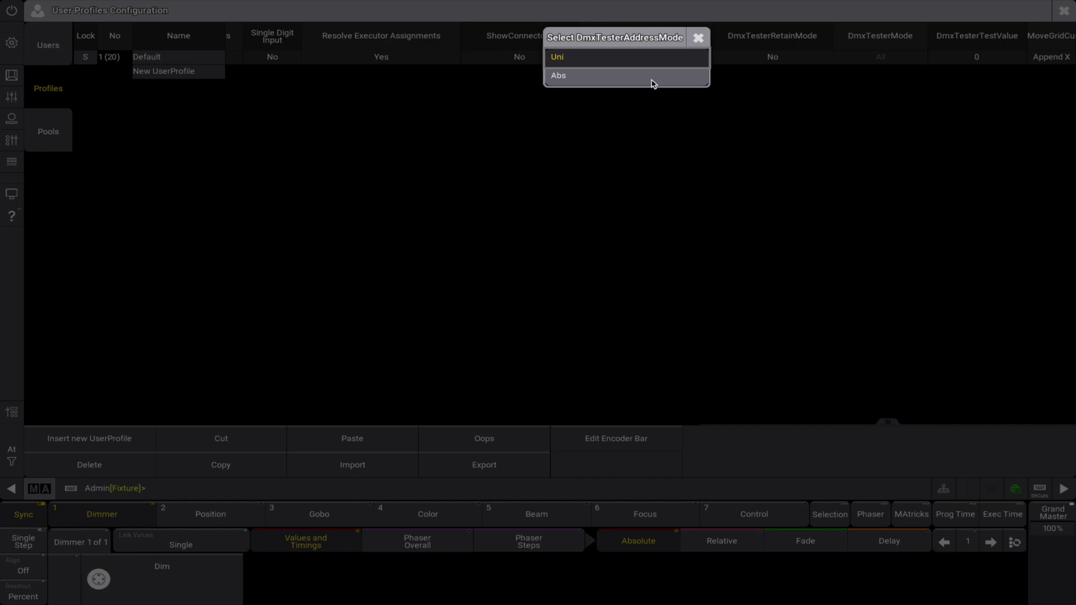
{"action": "left_click", "coordinate": [654, 81]}
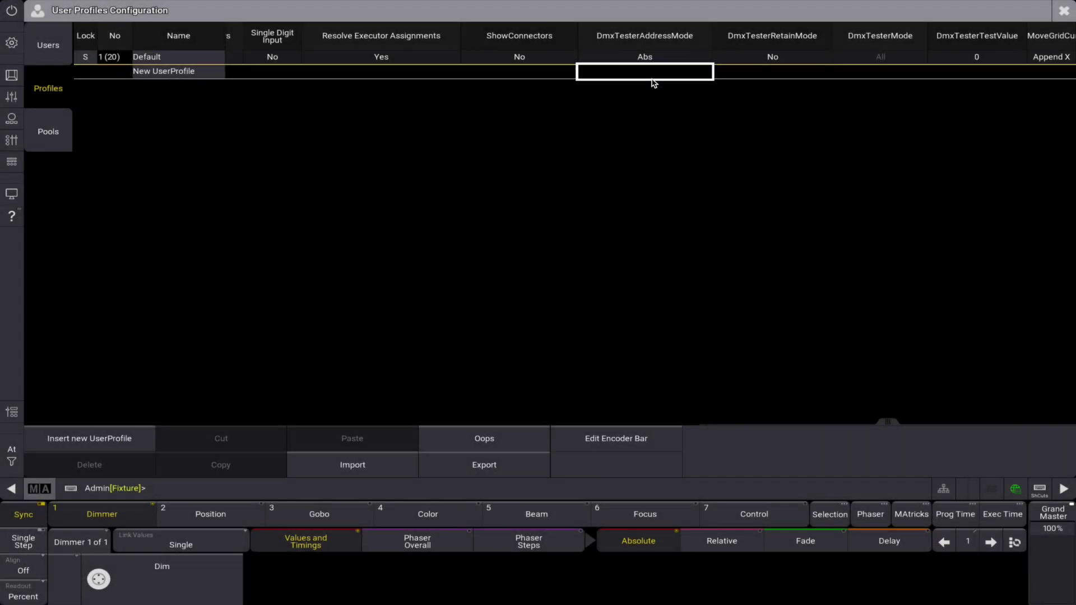
{"action": "left_click", "coordinate": [746, 59]}
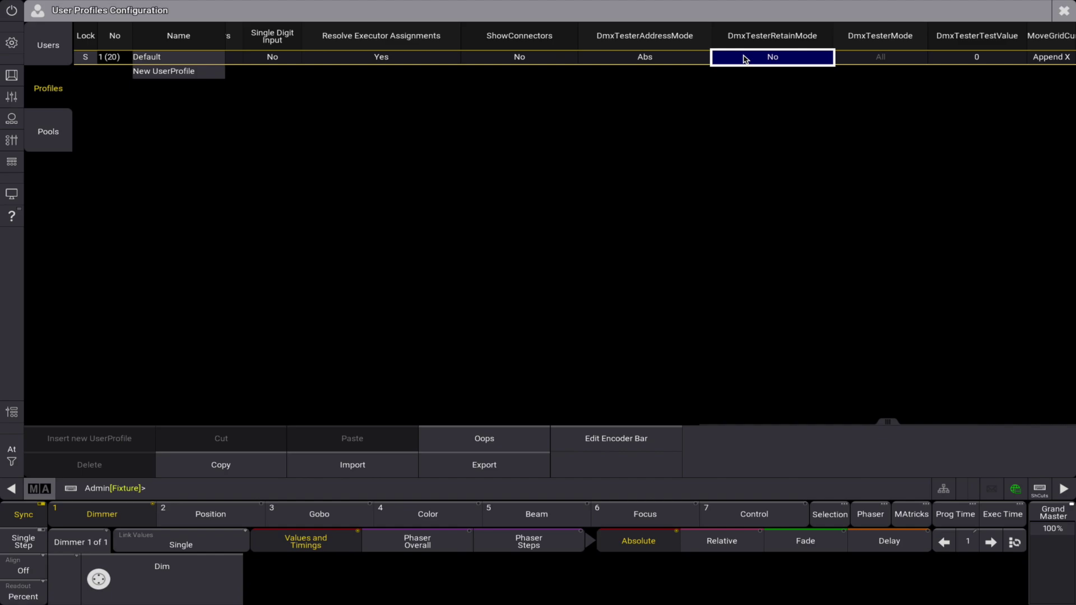
{"action": "left_click", "coordinate": [745, 59]}
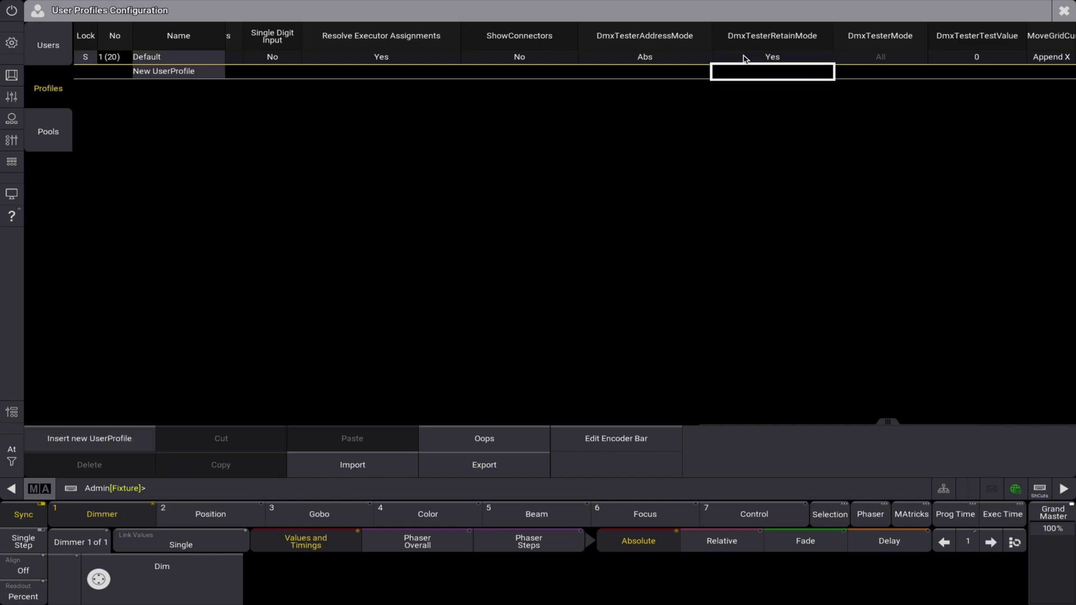
Review DmxTesterMode and MoveGridCursor choices, keeping All and Append X
{"action": "left_click", "coordinate": [866, 59]}
{"action": "left_click", "coordinate": [866, 58]}
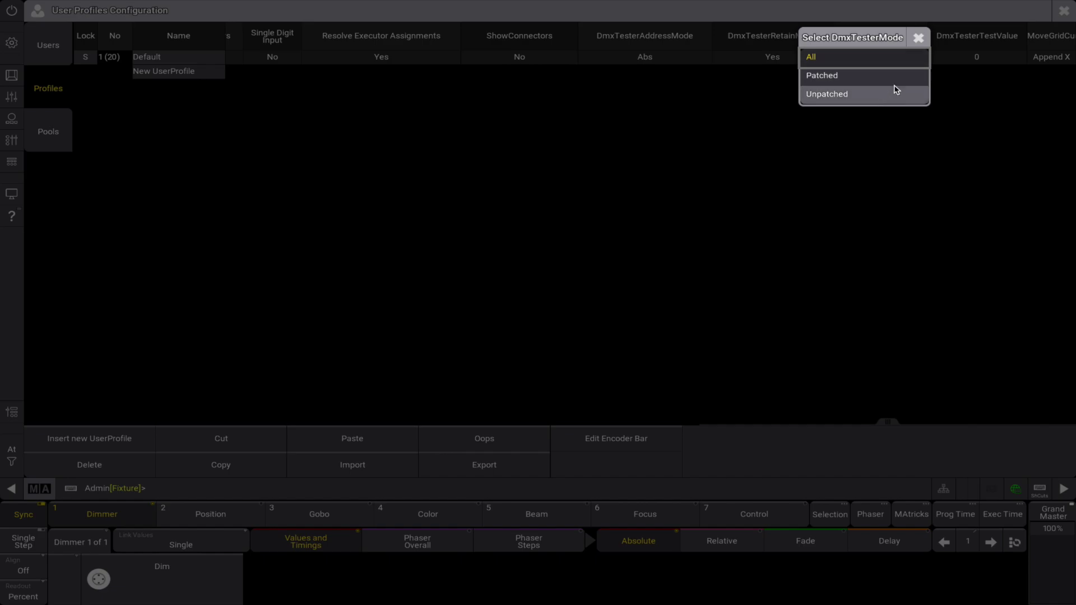
{"action": "left_click", "coordinate": [917, 39]}
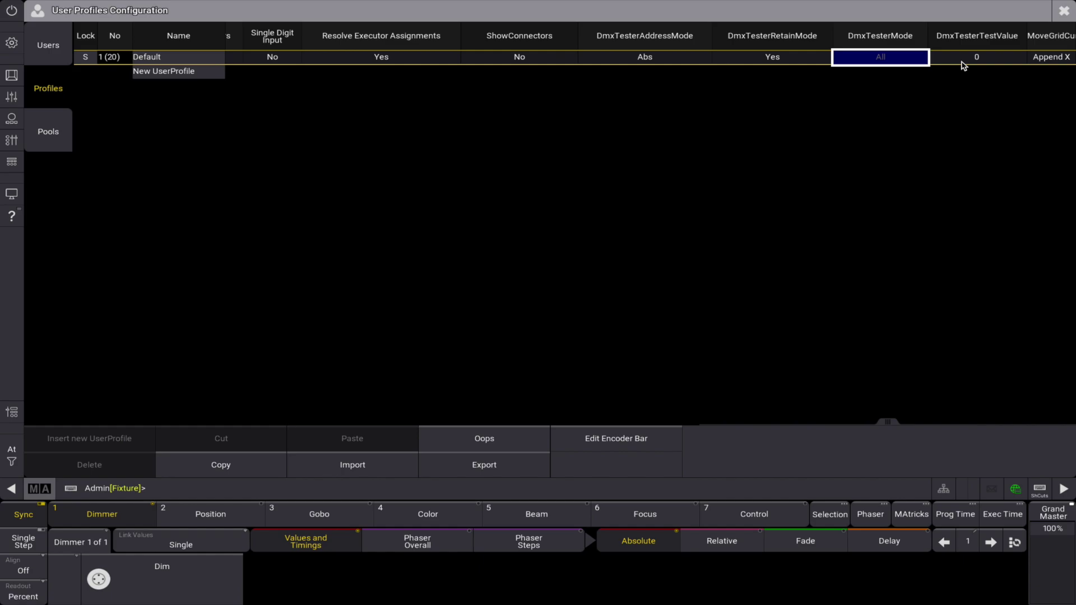
{"action": "left_click", "coordinate": [1045, 62]}
{"action": "left_click", "coordinate": [1046, 62]}
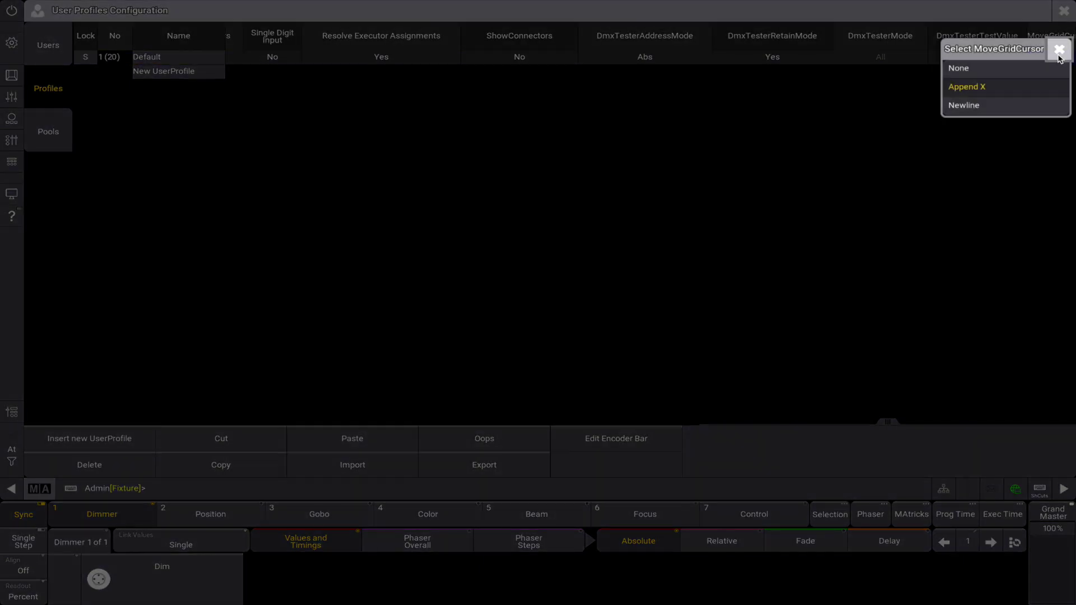
{"action": "left_click", "coordinate": [1059, 50]}
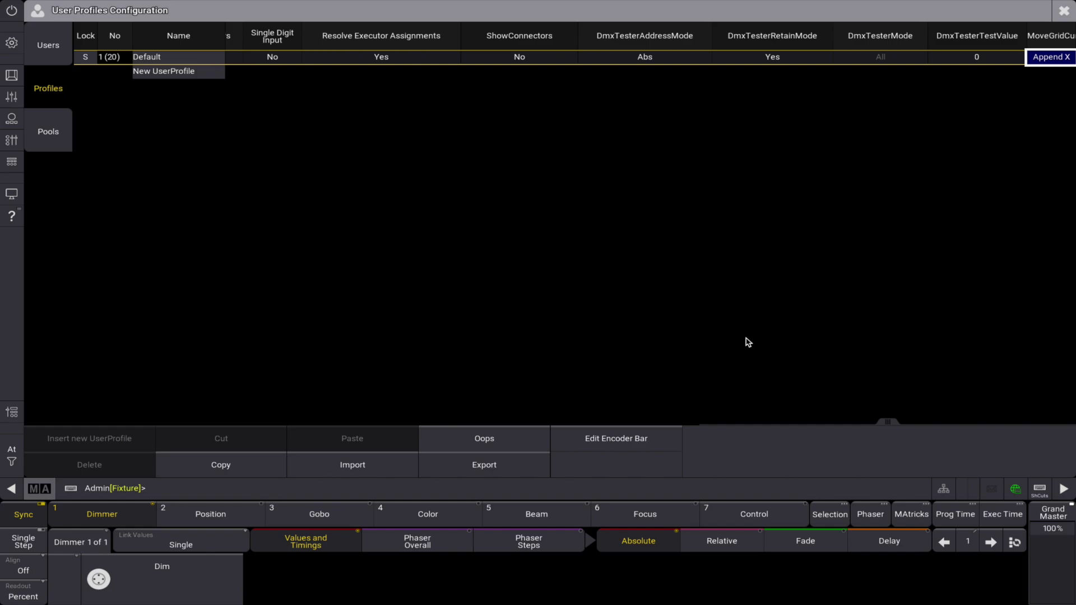
In Edit Encoder Bar preferences, set TimeLayer Resolution to Fine
{"action": "left_click", "coordinate": [649, 445]}
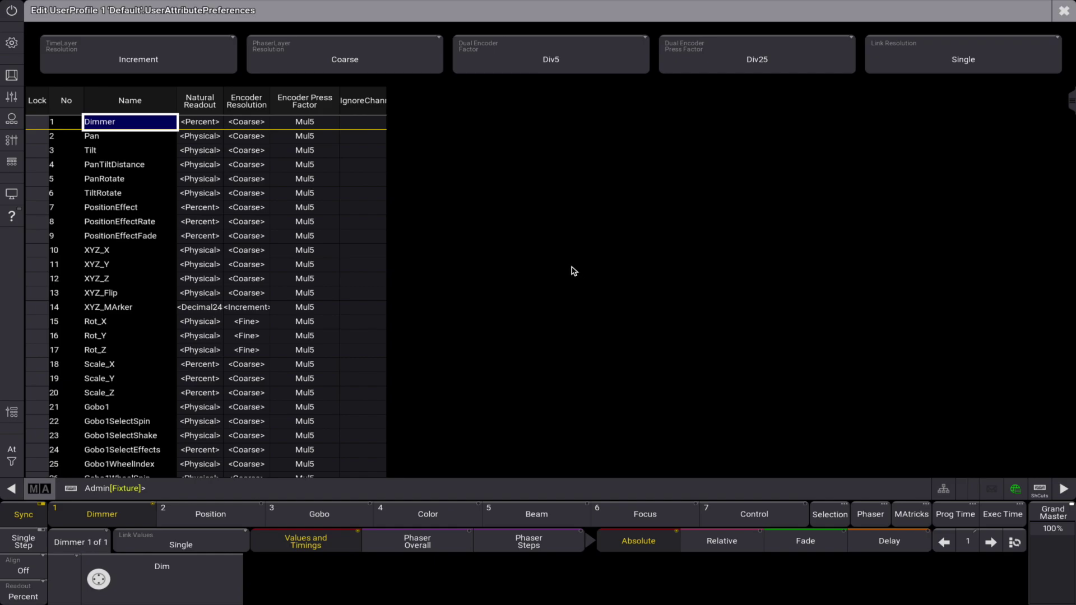
{"action": "left_click", "coordinate": [187, 64]}
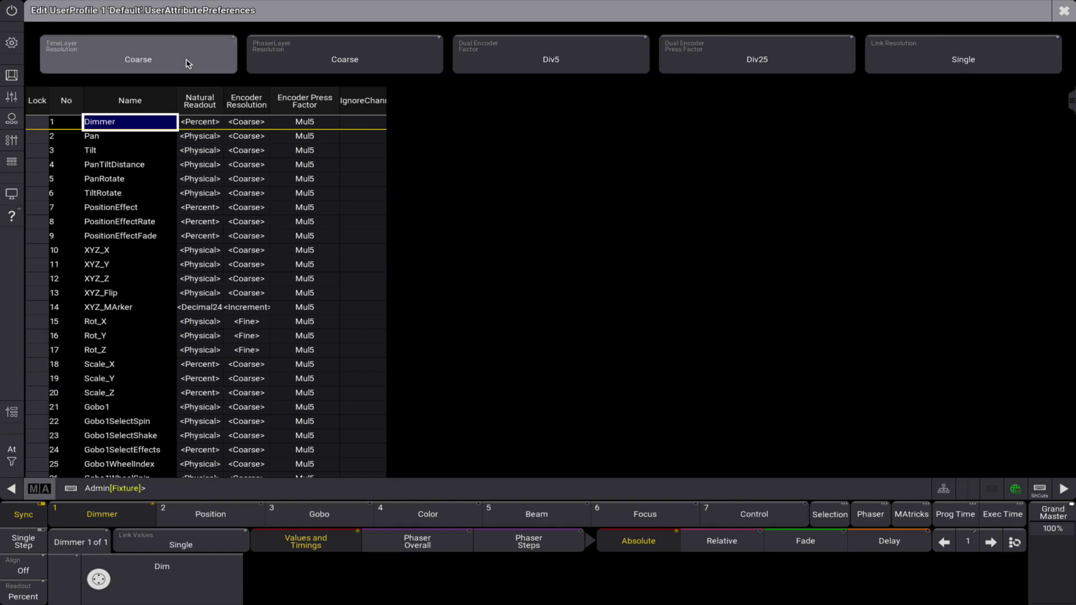
{"action": "left_click", "coordinate": [188, 64]}
{"action": "right_click", "coordinate": [187, 64]}
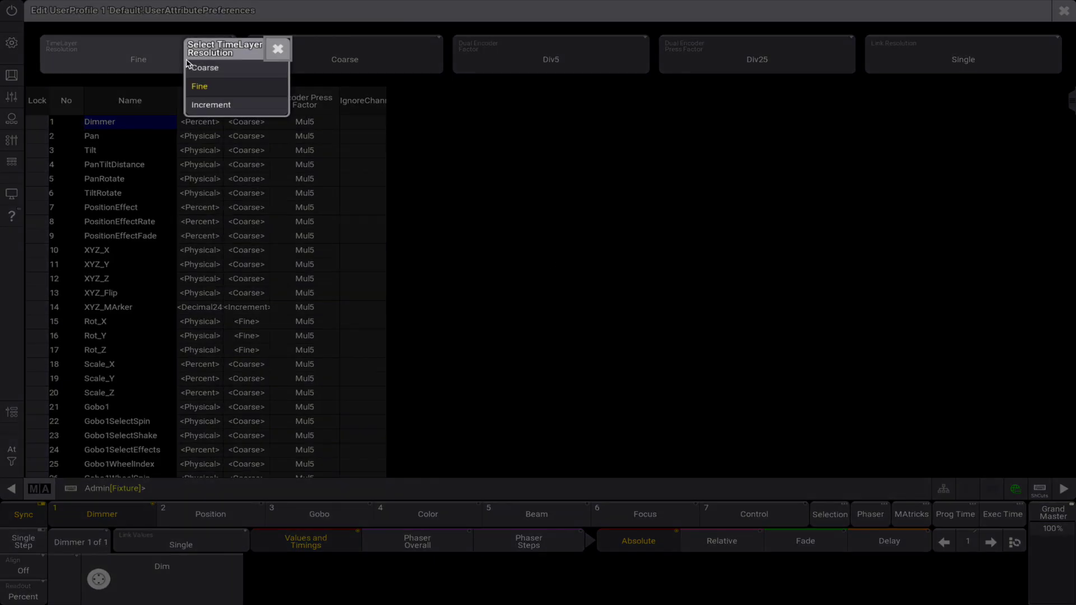
{"action": "left_click", "coordinate": [276, 50]}
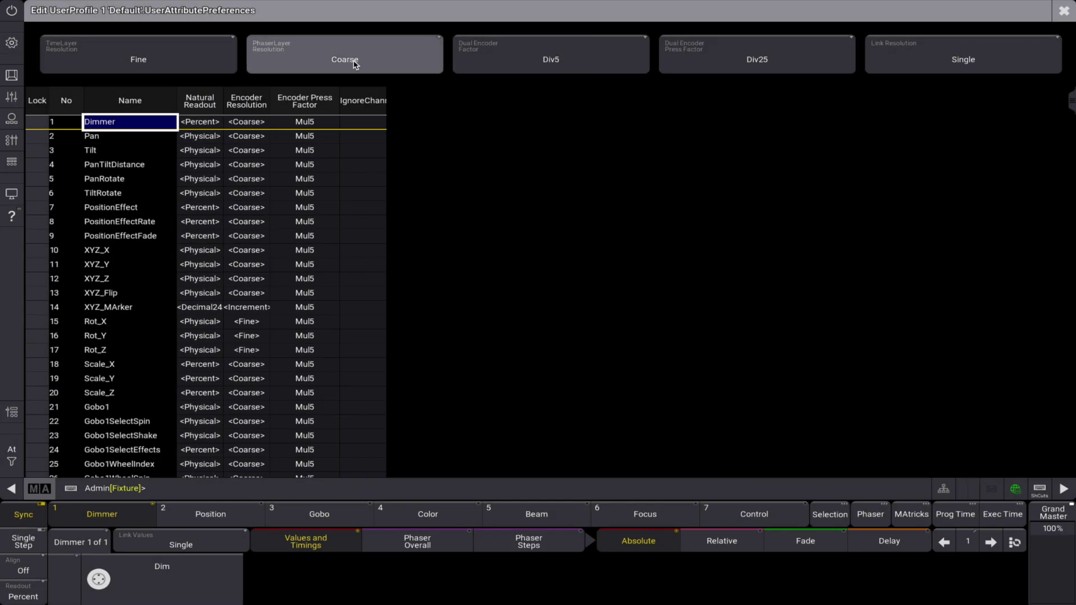
Review the PhaserLayer Resolution and Dual Encoder Factor options, leaving both unchanged
{"action": "right_click", "coordinate": [408, 59]}
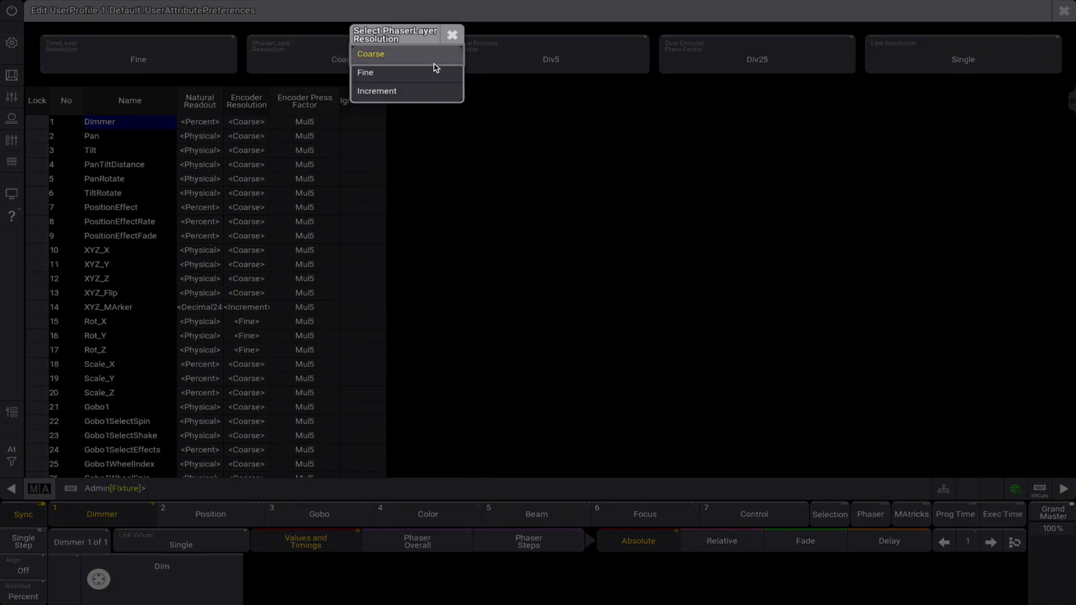
{"action": "left_click", "coordinate": [452, 35]}
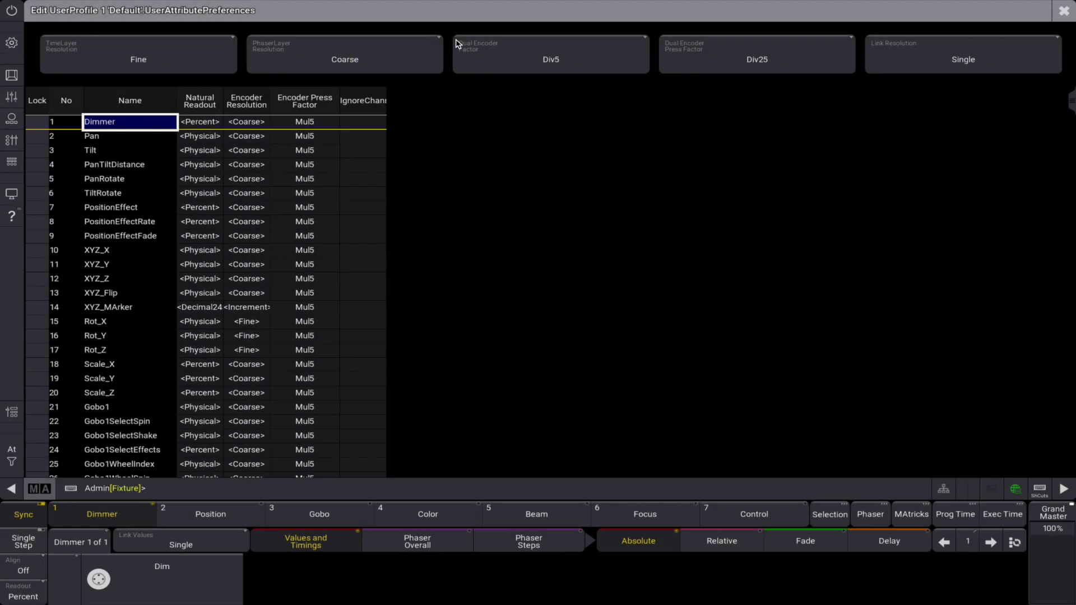
{"action": "right_click", "coordinate": [600, 65]}
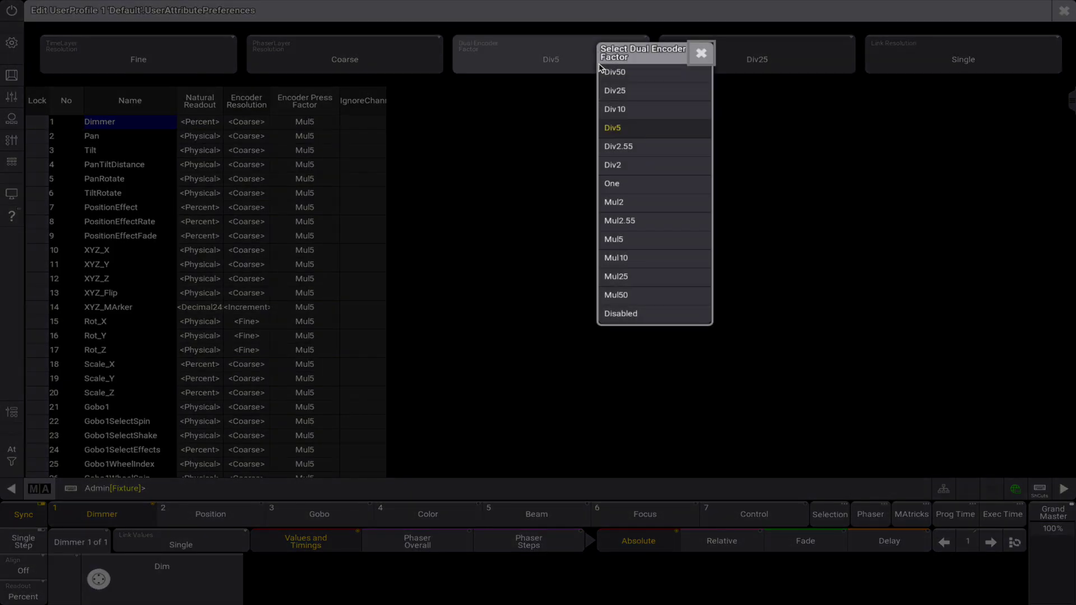
{"action": "left_click", "coordinate": [701, 55]}
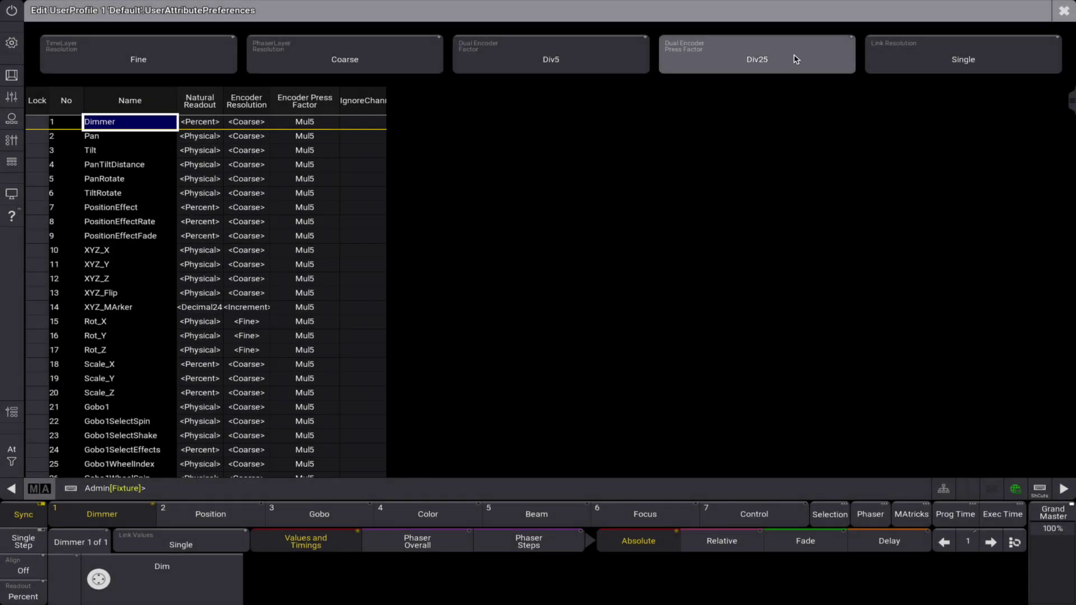
Change Dual Encoder Press Factor from Div25 to Div10 and keep Link Resolution at Single
{"action": "left_click", "coordinate": [796, 59]}
{"action": "left_click", "coordinate": [796, 58]}
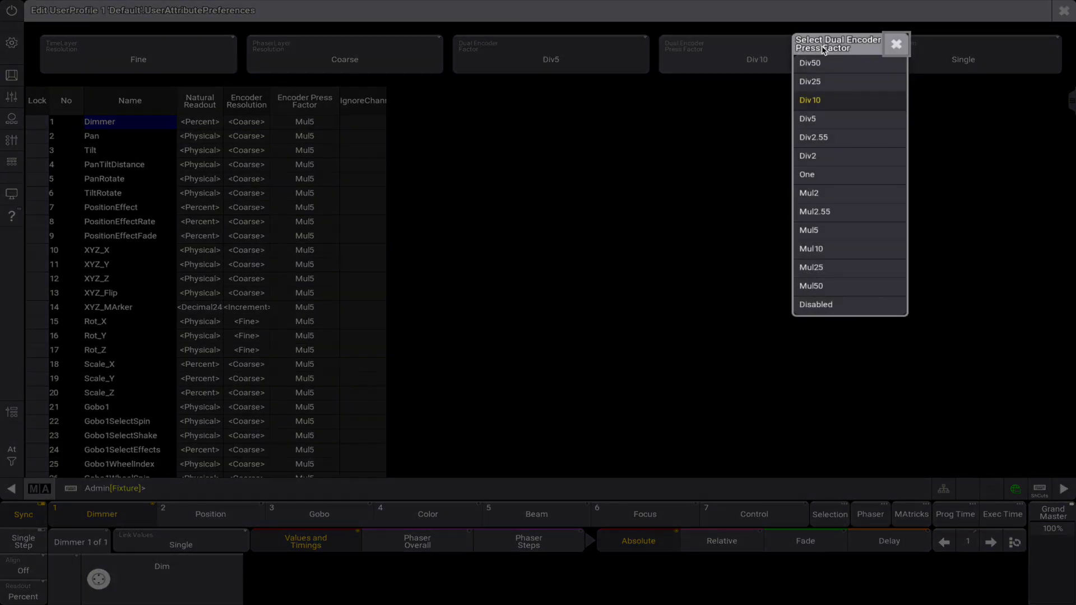
{"action": "left_click", "coordinate": [895, 45]}
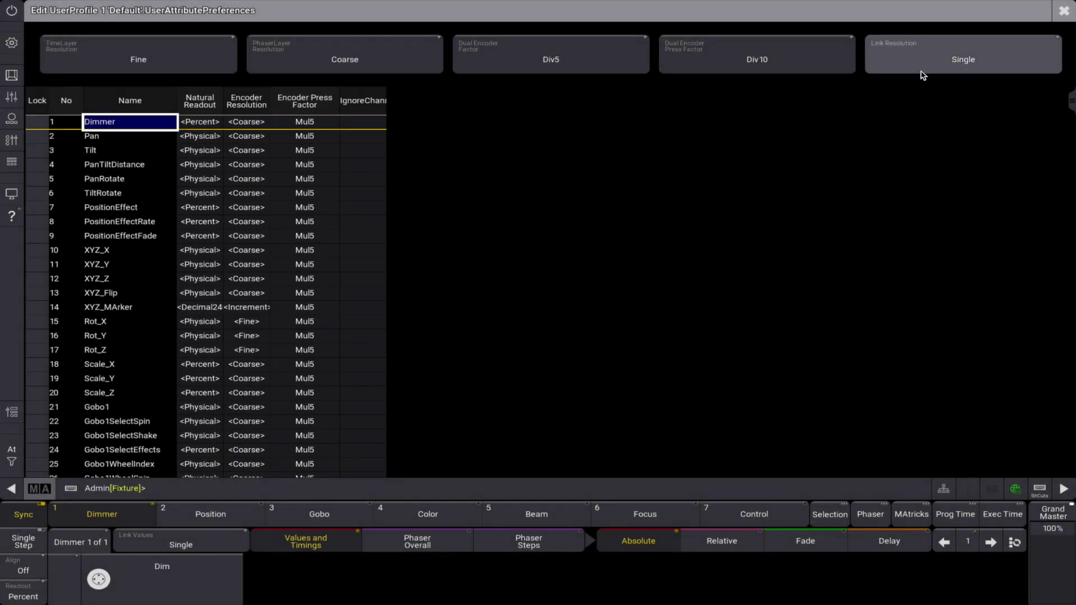
{"action": "left_click", "coordinate": [1003, 62]}
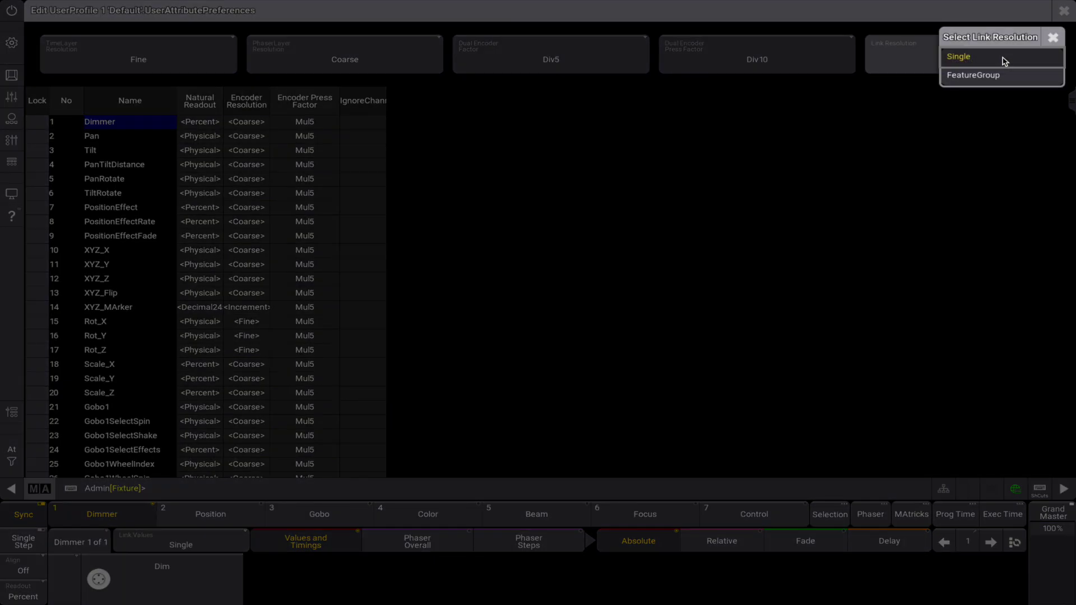
{"action": "left_click", "coordinate": [1053, 37]}
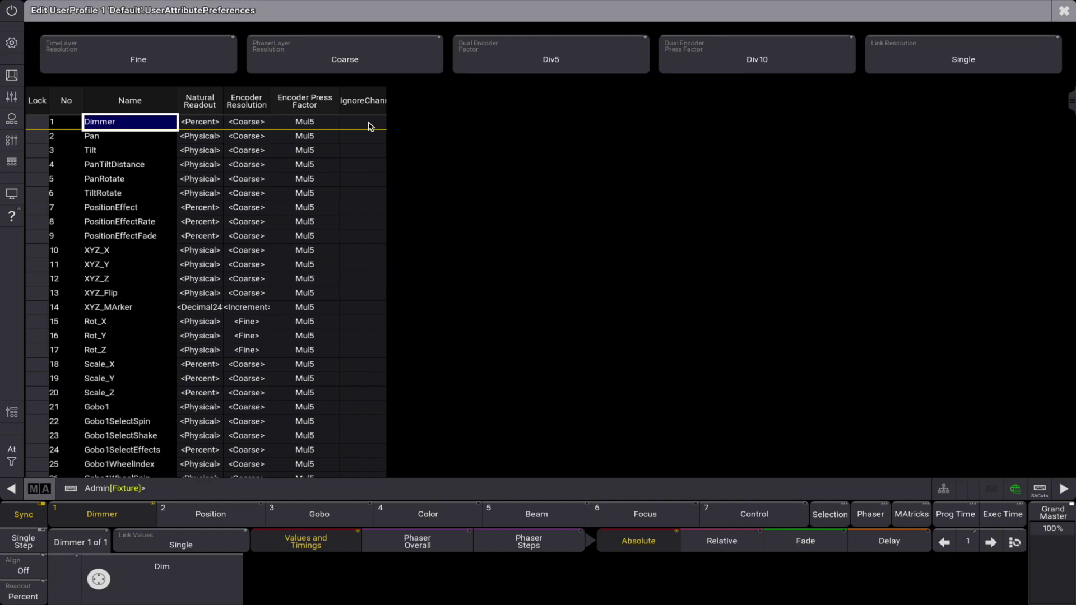
{"action": "left_click", "coordinate": [1065, 10]}
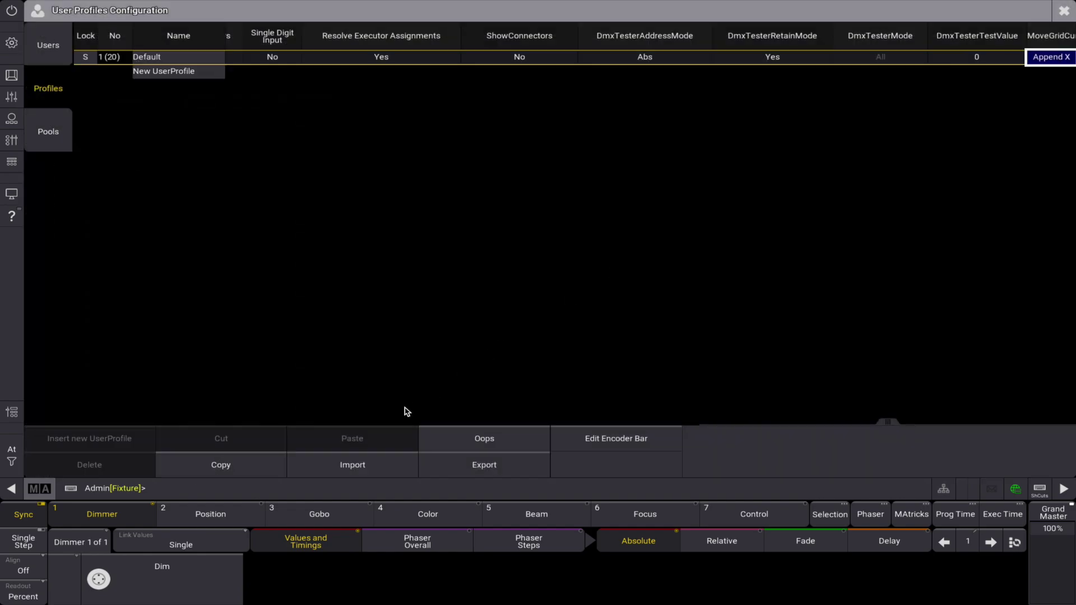
{"action": "left_click", "coordinate": [386, 465]}
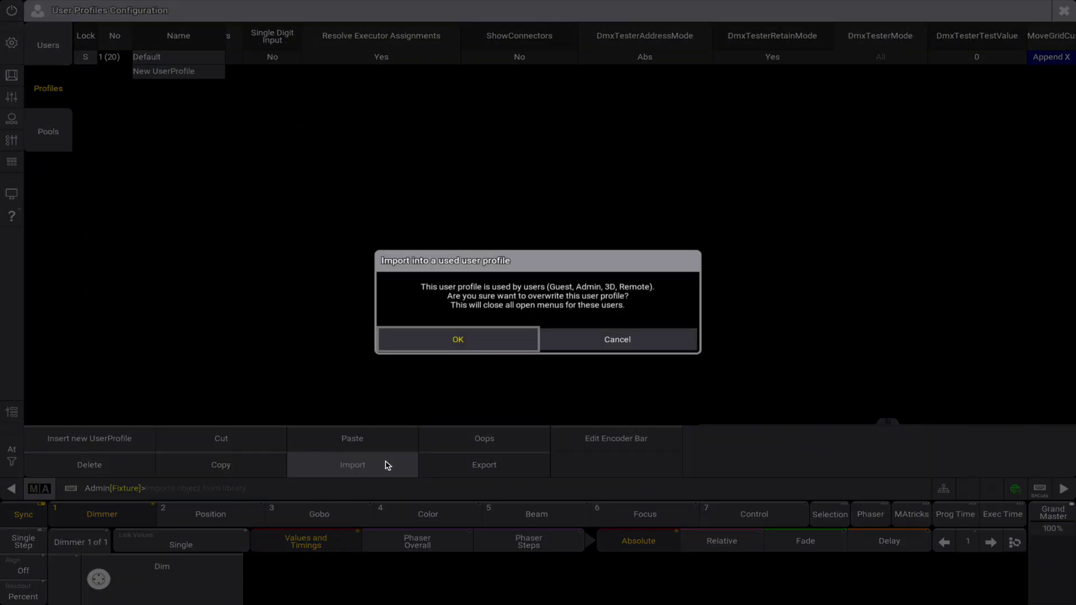
{"action": "left_click", "coordinate": [453, 343]}
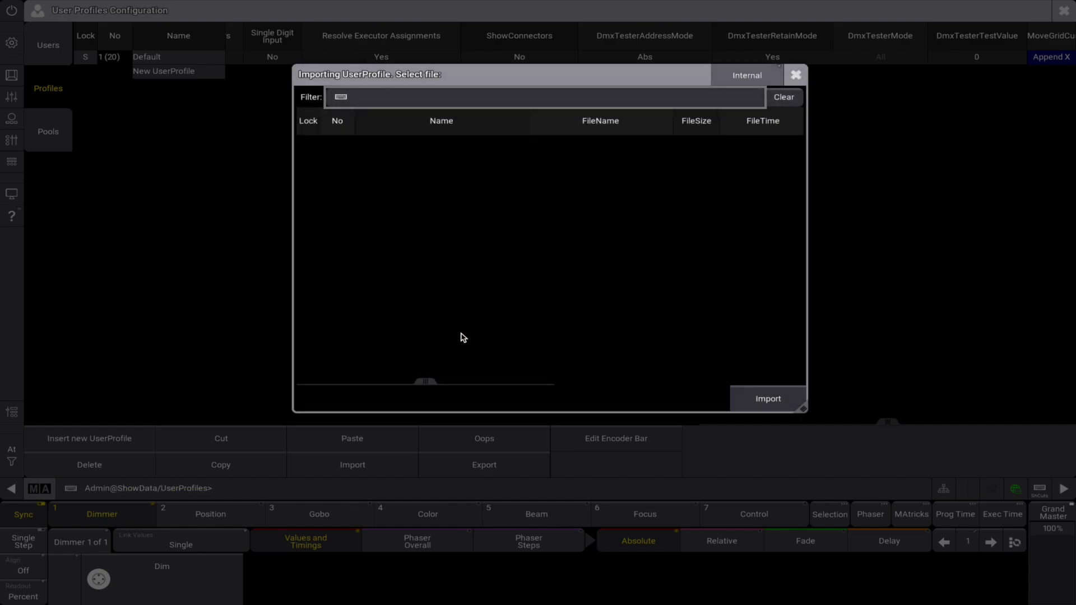
{"action": "left_click", "coordinate": [795, 74]}
{"action": "left_click", "coordinate": [513, 467]}
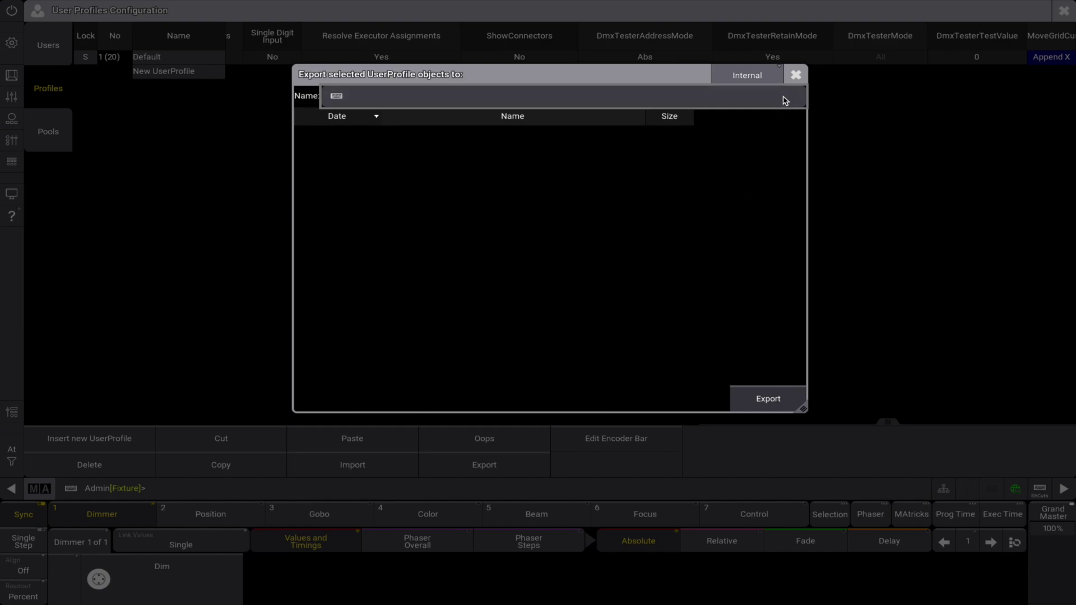
{"action": "left_click", "coordinate": [795, 75]}
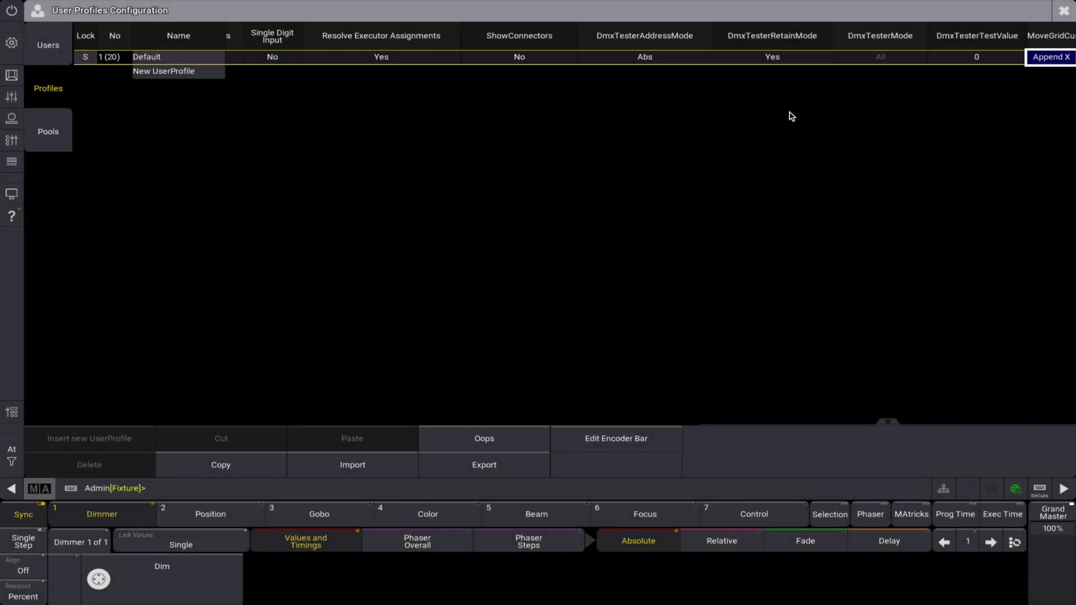